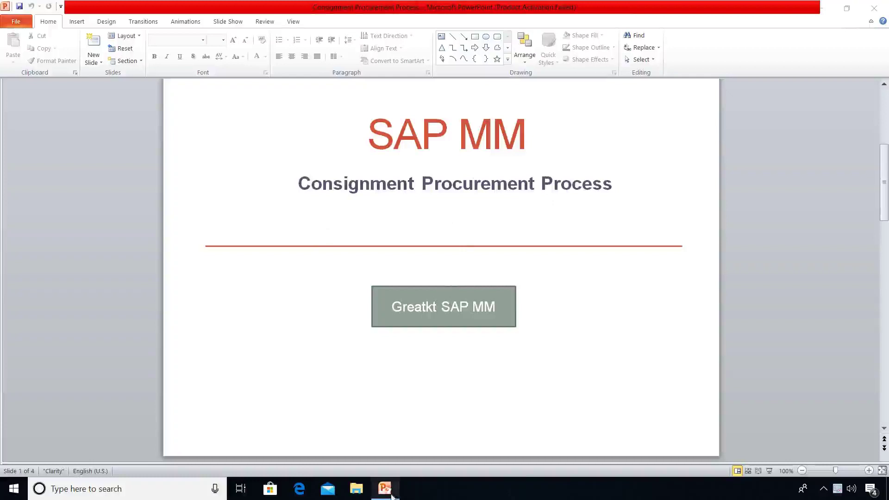
Advance the PowerPoint deck to slide 2, 'Consignment Procurement Process'.
{"action": "key", "text": "Page_Down"}
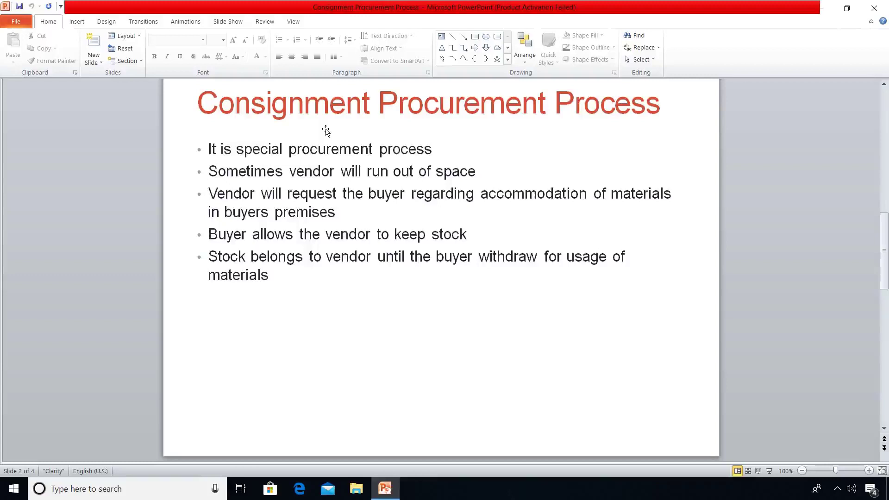
Scroll down past the STEPS slide listing the ten consignment transaction codes.
{"action": "scroll", "coordinate": [326, 131], "scroll_direction": "down", "scroll_amount": 2}
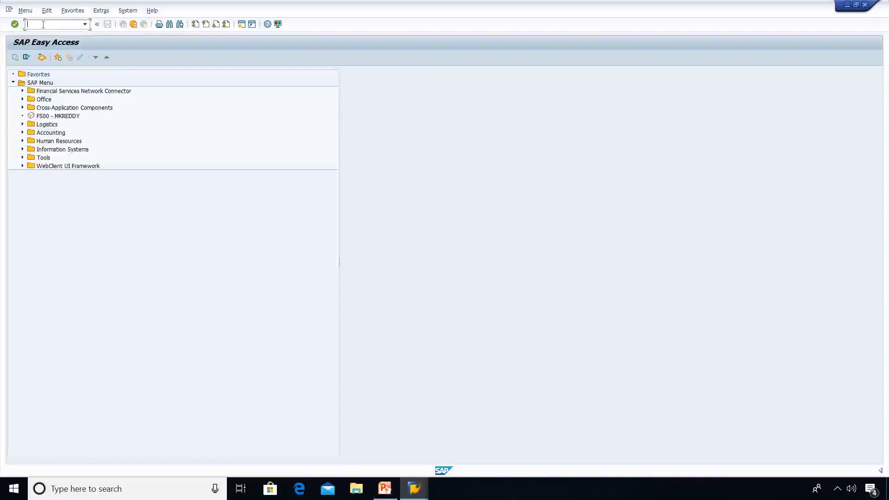
Run /nomec to check that consignment info records are active, then enter /nspro.
{"action": "type", "text": "/nome"}
{"action": "type", "text": "c"}
{"action": "key", "text": "Return"}
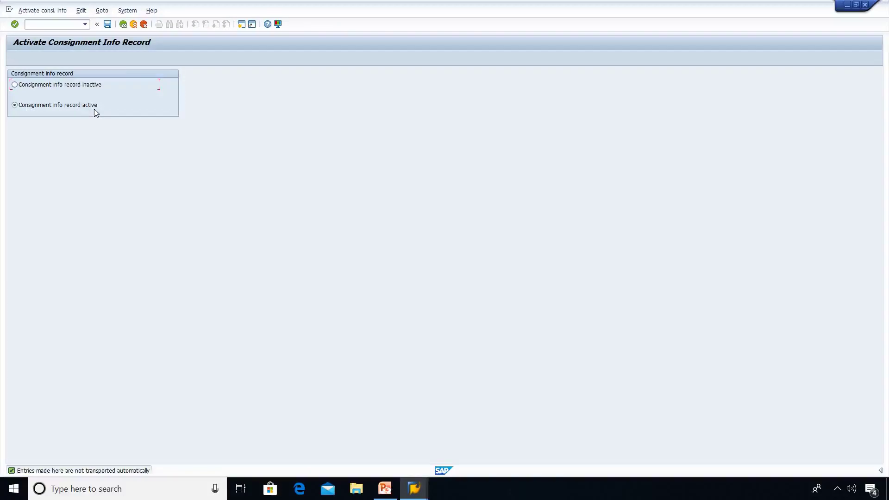
{"action": "left_click", "coordinate": [63, 24]}
{"action": "type", "text": "/n"}
{"action": "type", "text": "spro"}
Open Consignment payables (KON) account determination for chart INT, showing G/L account 400000.
{"action": "key", "text": "Return"}
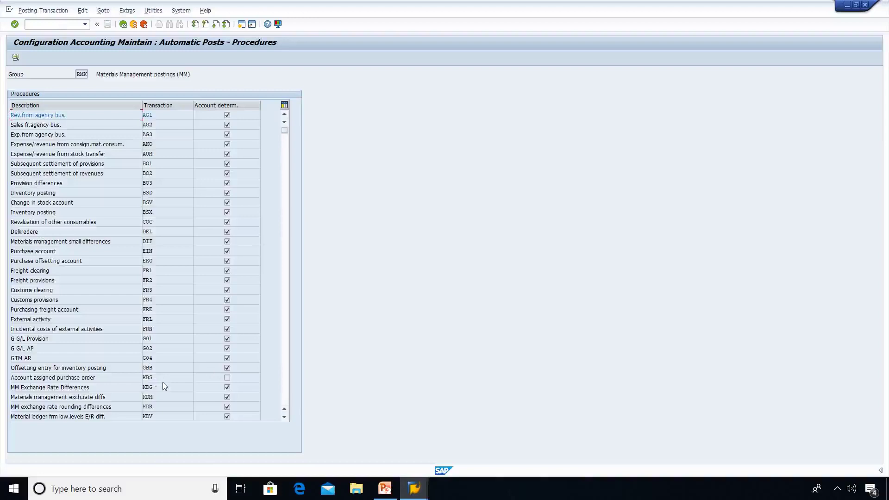
{"action": "left_click", "coordinate": [285, 418]}
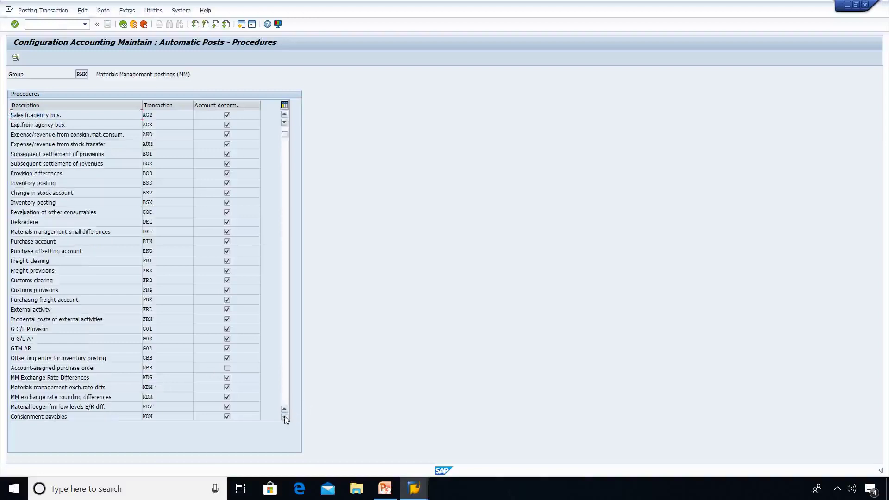
{"action": "double_click", "coordinate": [77, 416]}
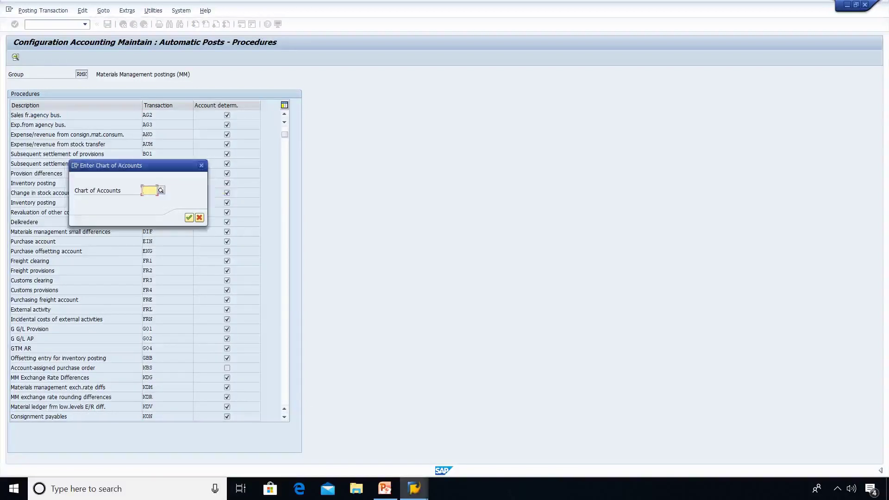
{"action": "type", "text": "int"}
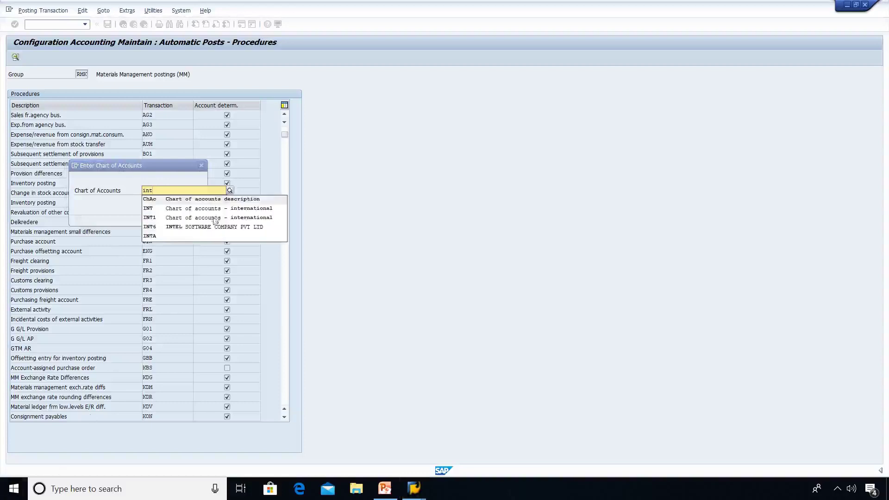
{"action": "left_click", "coordinate": [211, 210]}
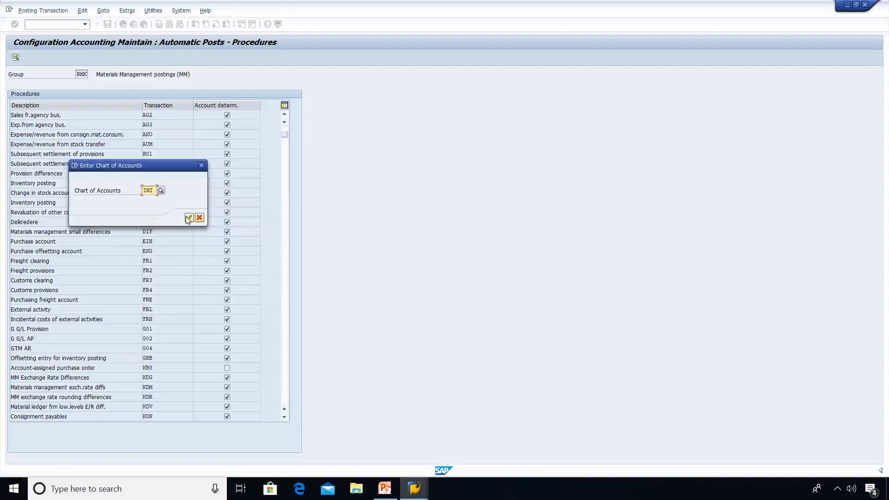
{"action": "left_click", "coordinate": [188, 218]}
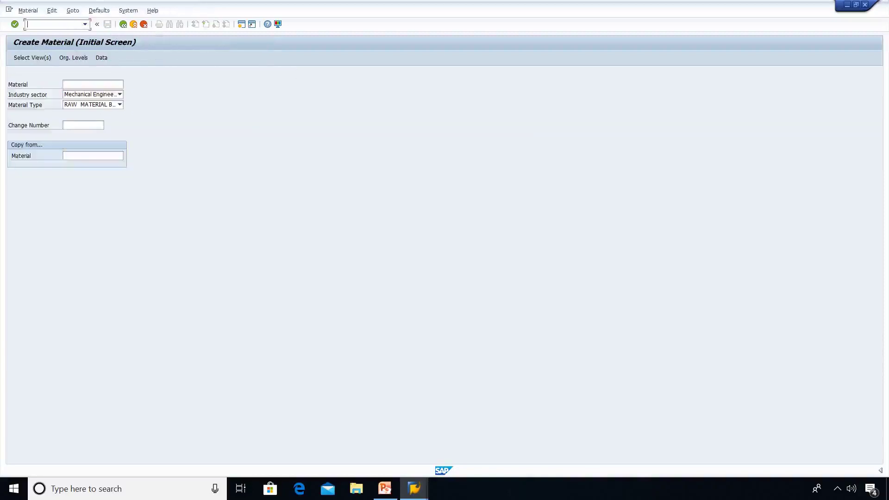
Select the Basic Data 1/2, Purchasing, General Plant Data 1/2 and Accounting 1 views.
{"action": "type", "text": "/"}
{"action": "key", "text": "BackSpace"}
{"action": "key", "text": "Return"}
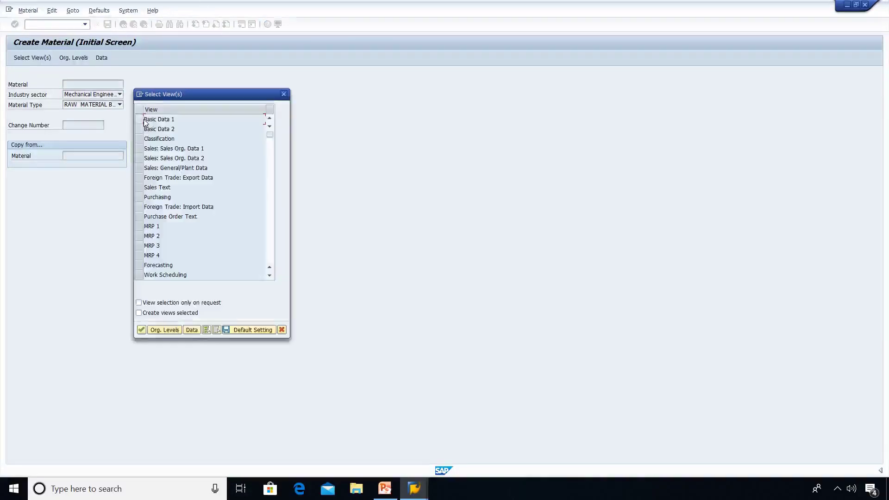
{"action": "left_click", "coordinate": [140, 119]}
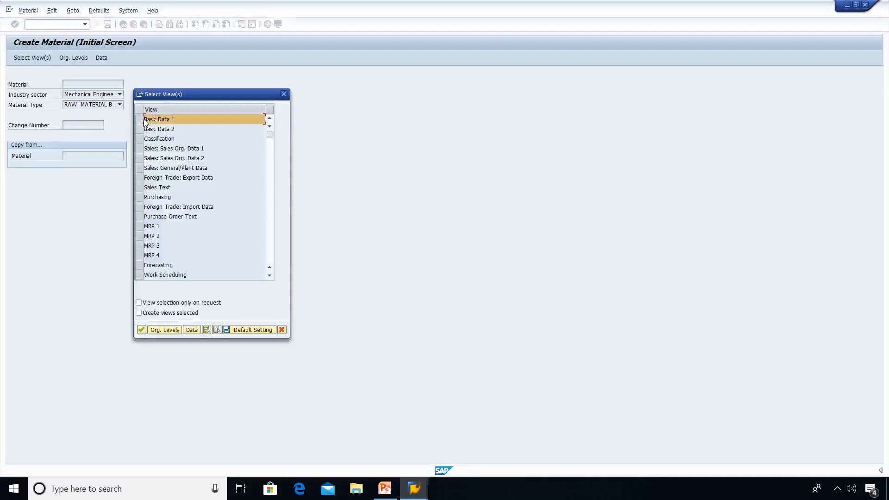
{"action": "left_click", "coordinate": [140, 129], "text": "ctrl"}
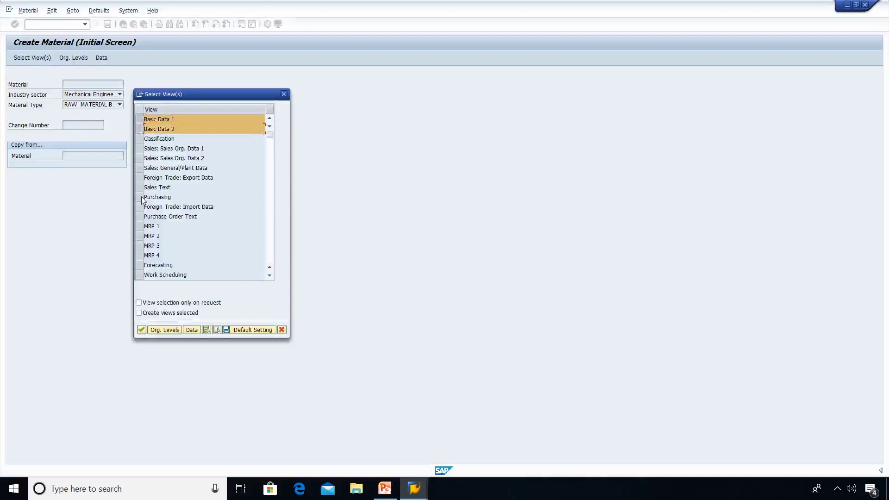
{"action": "left_click", "coordinate": [140, 197], "text": "ctrl"}
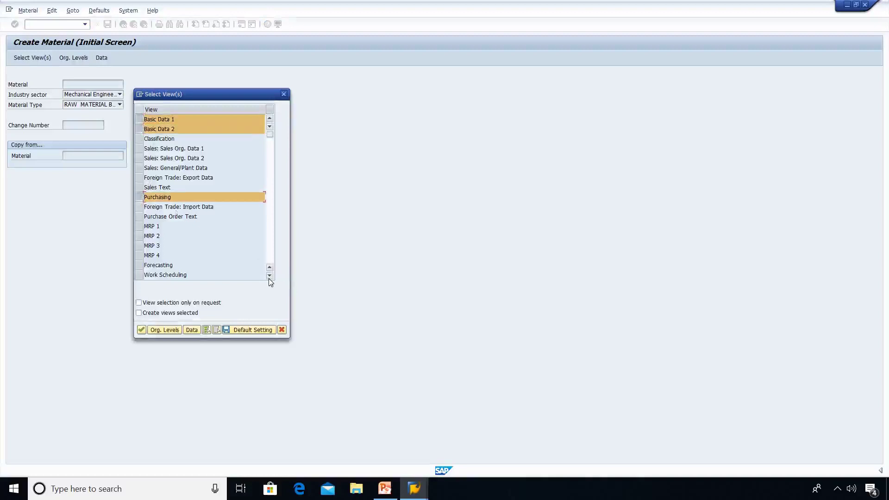
{"action": "left_click", "coordinate": [269, 277]}
{"action": "left_click", "coordinate": [269, 277]}
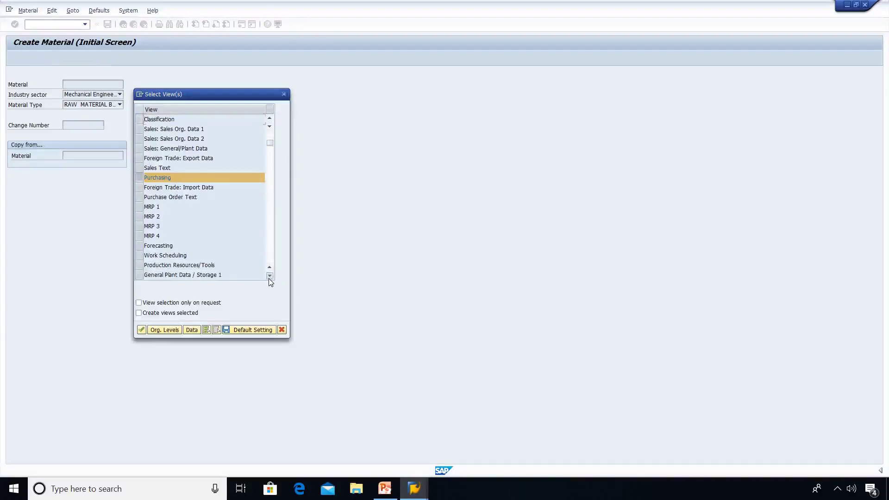
{"action": "left_click", "coordinate": [269, 276]}
{"action": "left_click", "coordinate": [269, 276]}
{"action": "left_click", "coordinate": [269, 276]}
{"action": "left_click", "coordinate": [139, 245], "text": "ctrl"}
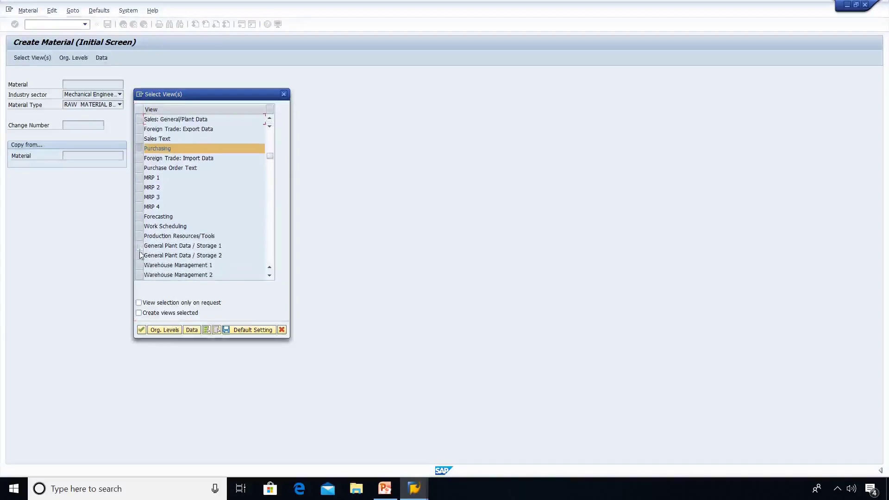
{"action": "left_click", "coordinate": [140, 255], "text": "ctrl"}
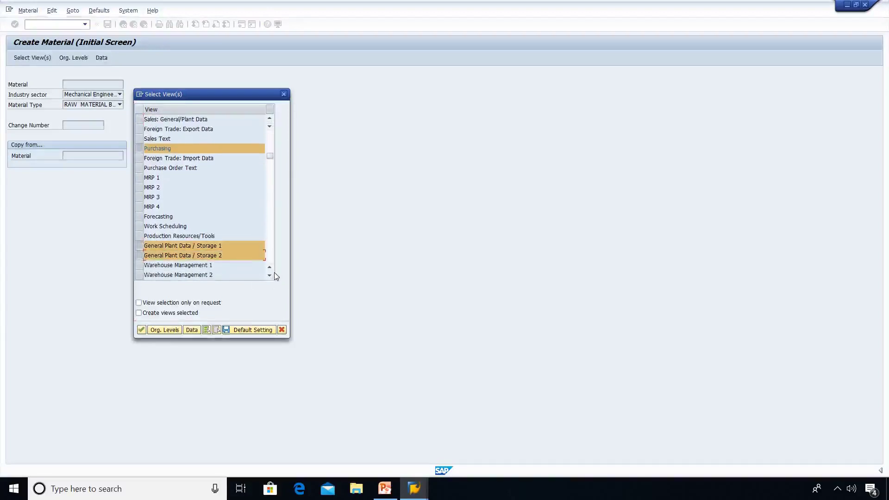
{"action": "left_click", "coordinate": [269, 276]}
{"action": "left_click", "coordinate": [269, 276]}
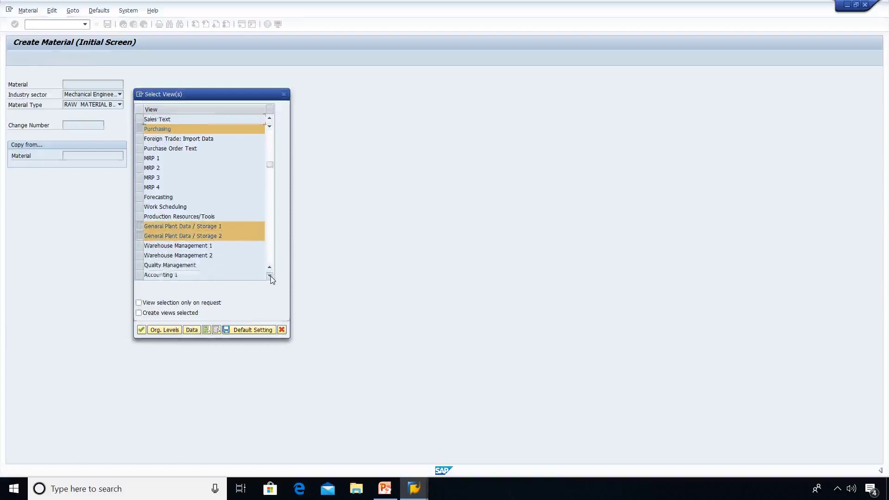
{"action": "left_click", "coordinate": [269, 276]}
{"action": "left_click", "coordinate": [269, 276]}
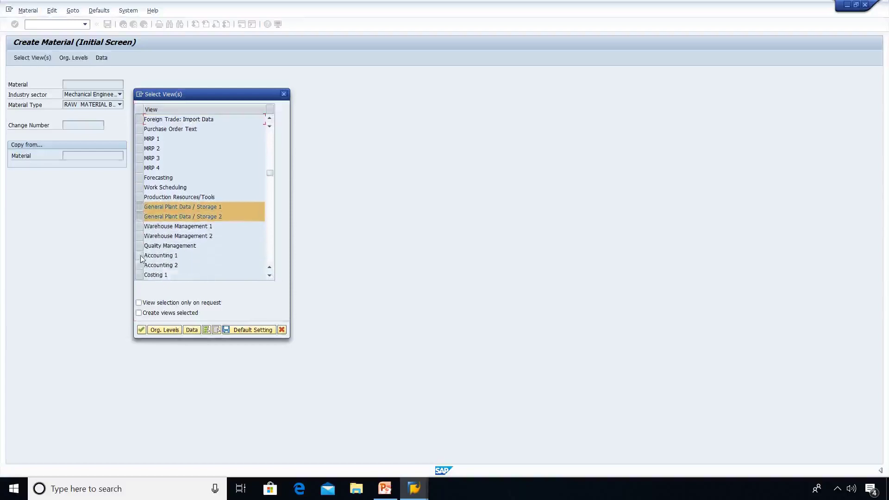
{"action": "left_click", "coordinate": [140, 256], "text": "ctrl"}
Set the organisational levels to plant BE1 and storage location BE1C.
{"action": "left_click", "coordinate": [164, 331]}
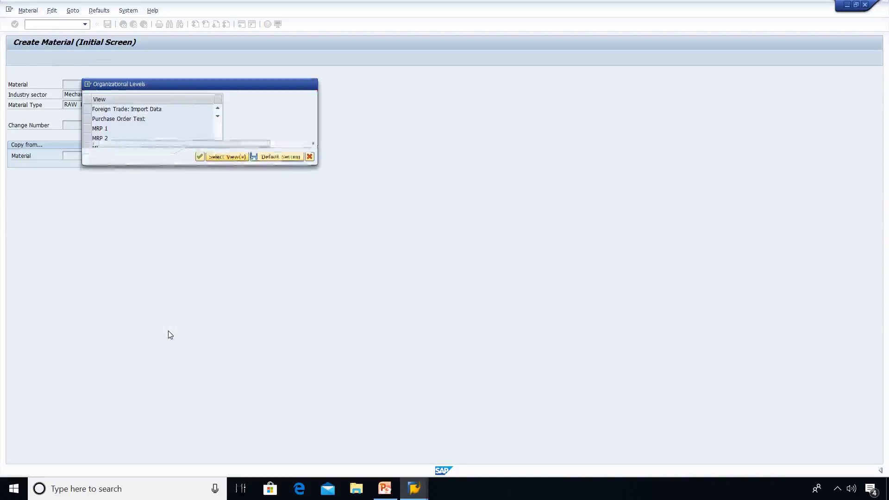
{"action": "type", "text": "be1"}
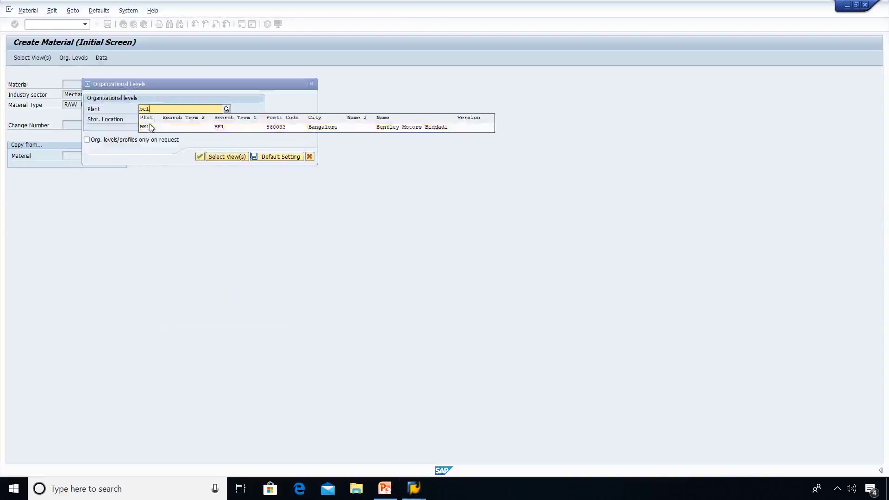
{"action": "key", "text": "Tab"}
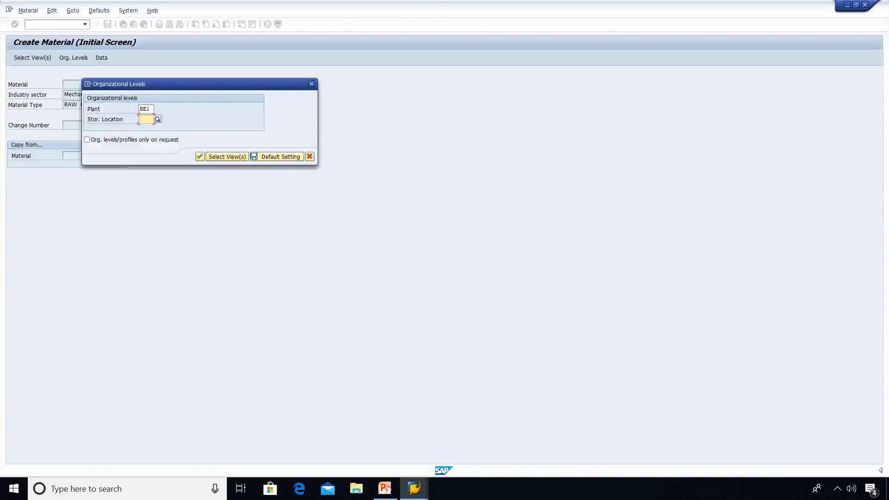
{"action": "type", "text": "belc"}
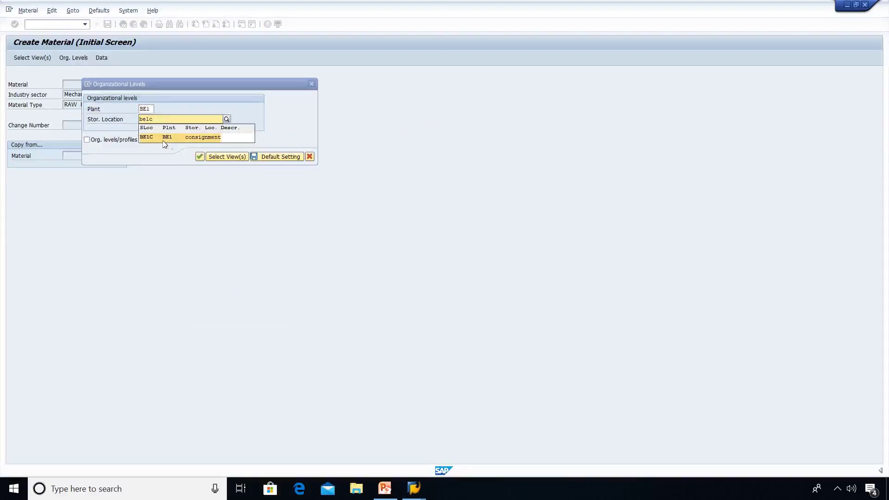
{"action": "left_click", "coordinate": [205, 137]}
{"action": "left_click", "coordinate": [201, 157]}
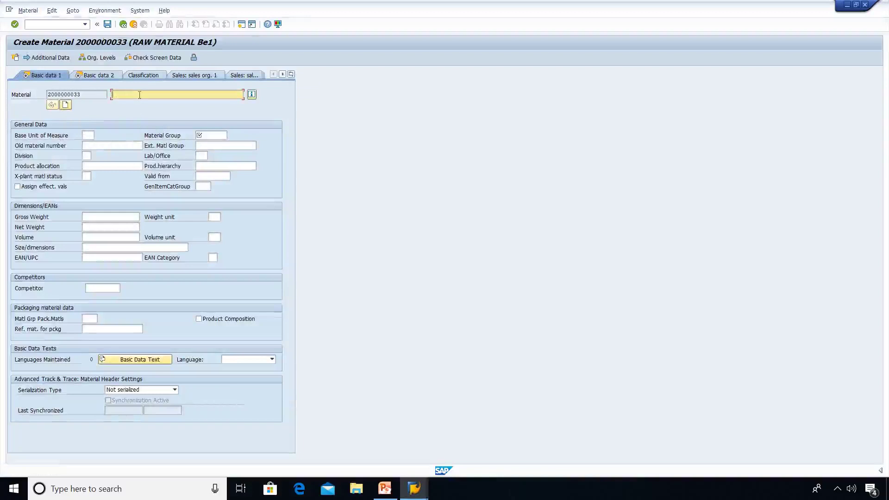
Enter description 'Pineapple Juice 1 ltr', base unit PC and material group 74147.
{"action": "left_click", "coordinate": [139, 94]}
{"action": "type", "text": "Pine"}
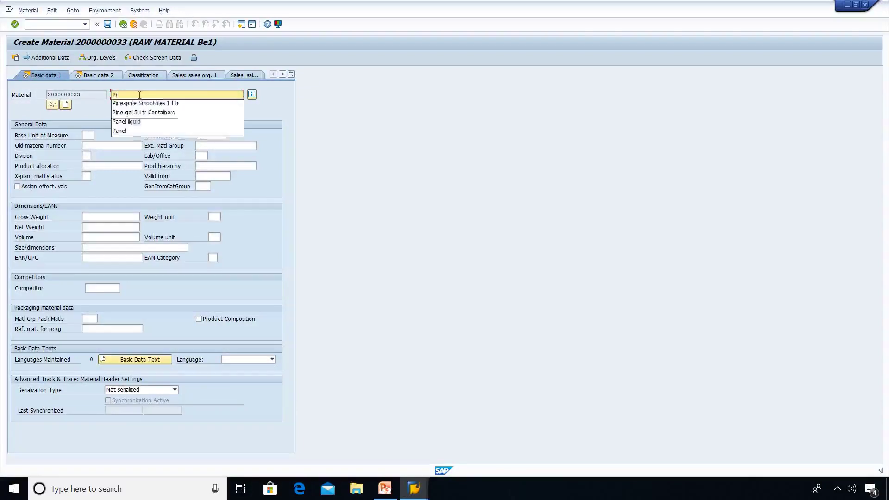
{"action": "type", "text": "apple"}
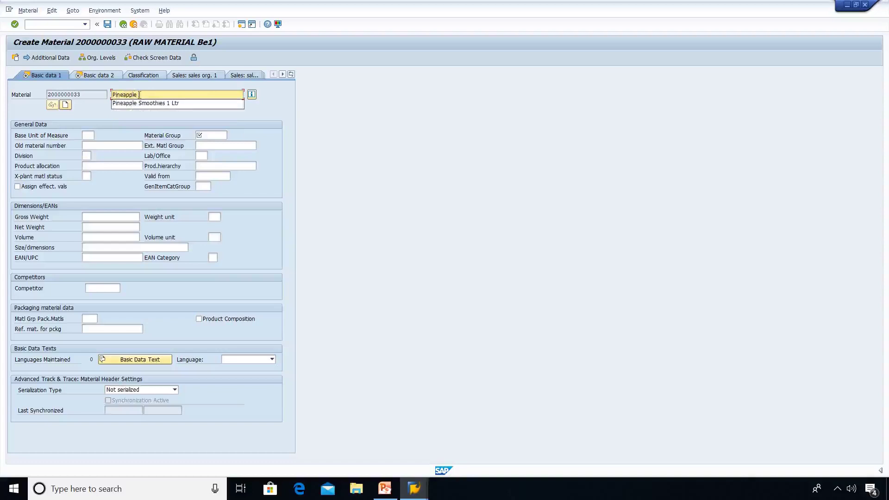
{"action": "type", "text": " Juice"}
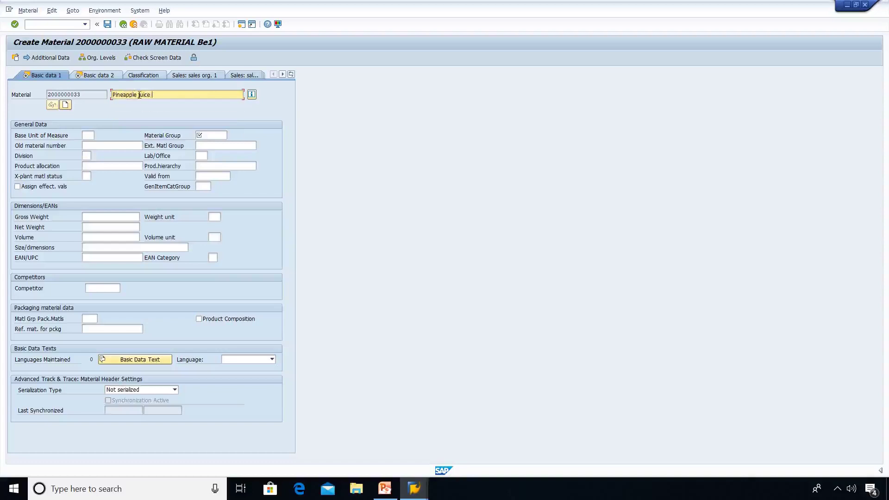
{"action": "type", "text": " 1 ltr"}
{"action": "key", "text": "Tab"}
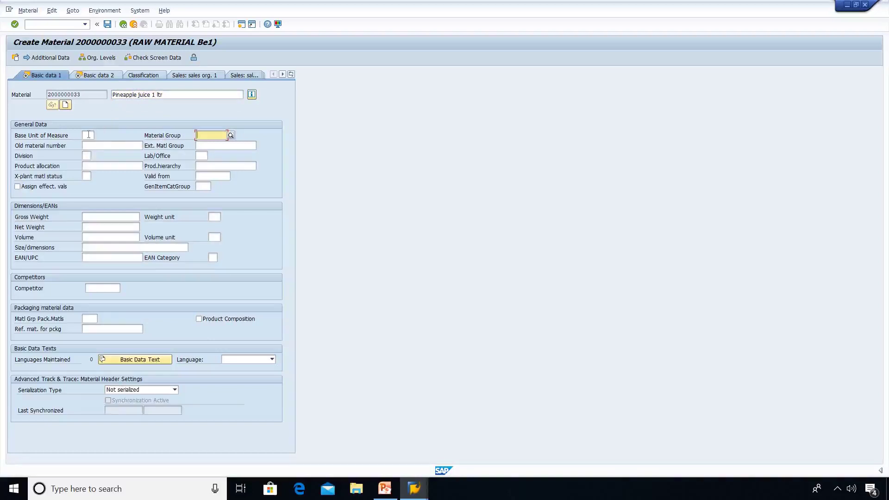
{"action": "left_click", "coordinate": [88, 134]}
{"action": "type", "text": "pc"}
{"action": "key", "text": "Tab"}
{"action": "type", "text": "74147"}
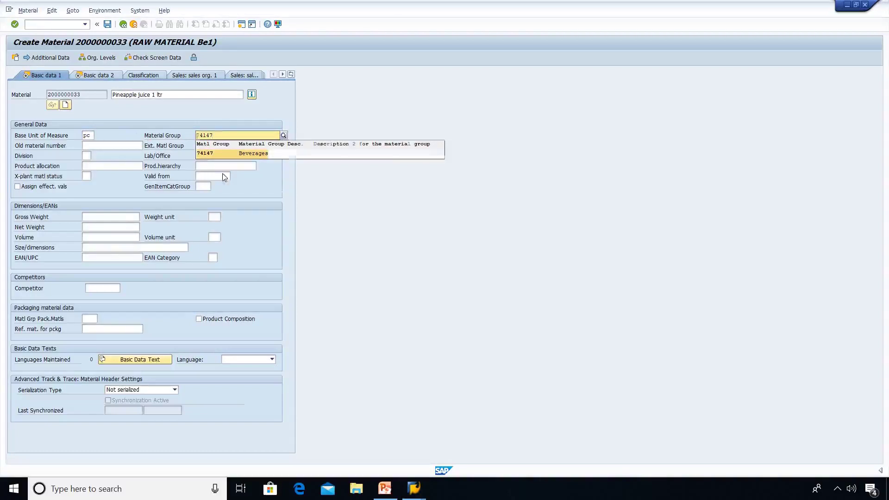
{"action": "left_click", "coordinate": [253, 157]}
Enter gross weight 1 kg and net weight 1, then continue to Basic data 2.
{"action": "left_click", "coordinate": [120, 217]}
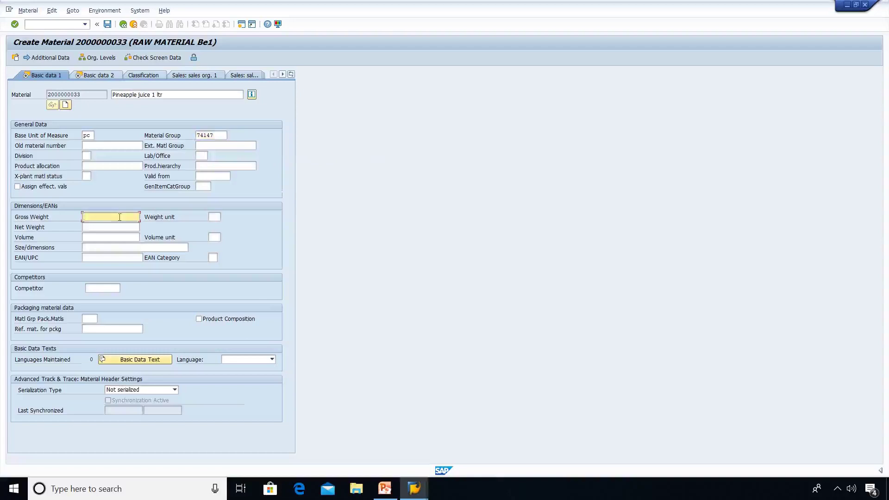
{"action": "type", "text": "1"}
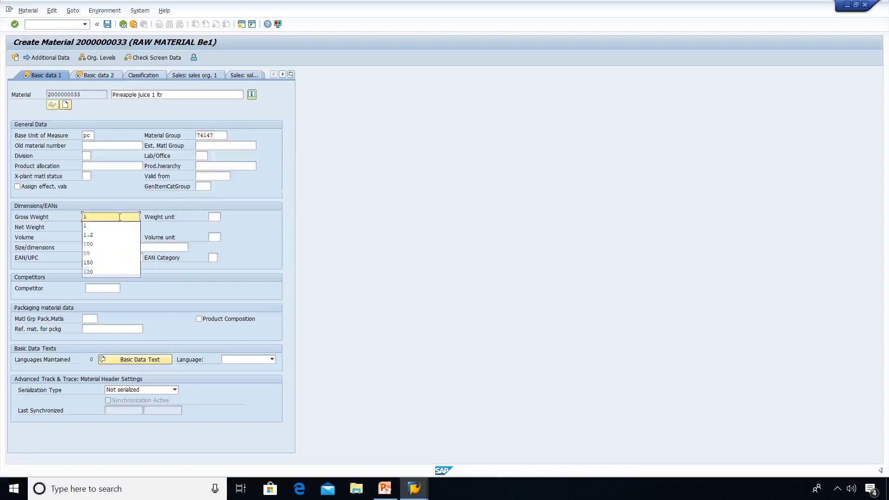
{"action": "key", "text": "Tab"}
{"action": "type", "text": "kg"}
{"action": "key", "text": "Tab"}
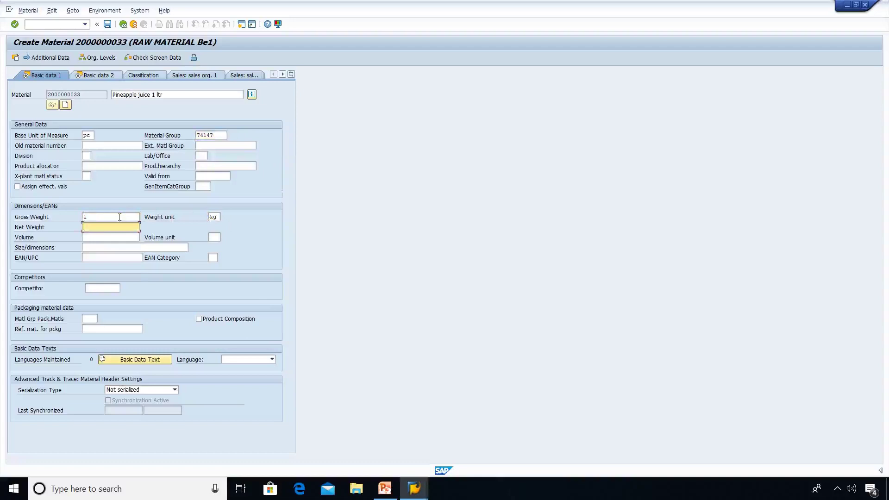
{"action": "type", "text": "1"}
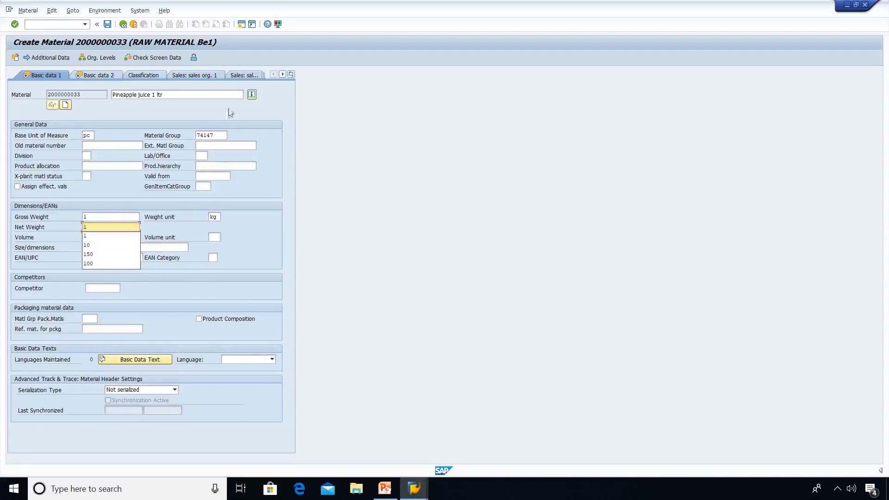
{"action": "key", "text": "Return"}
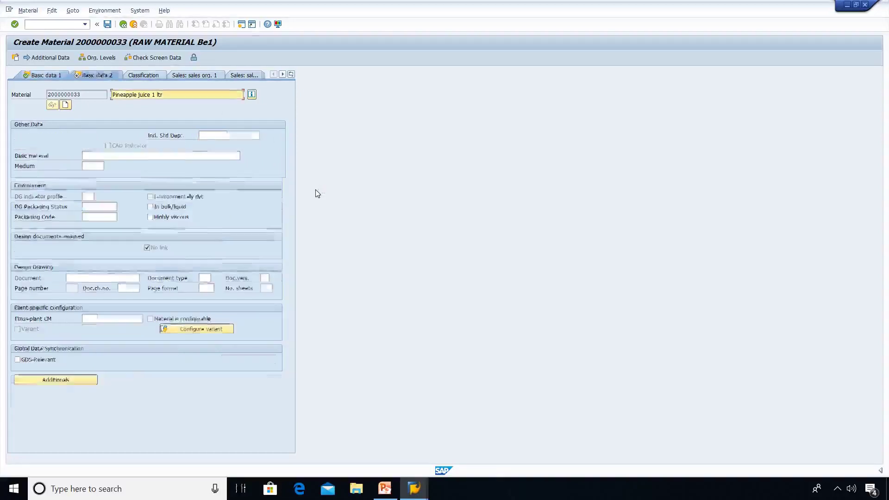
Set purchasing group 351 and pass through both plant data/storage views to Accounting 1.
{"action": "key", "text": "Return"}
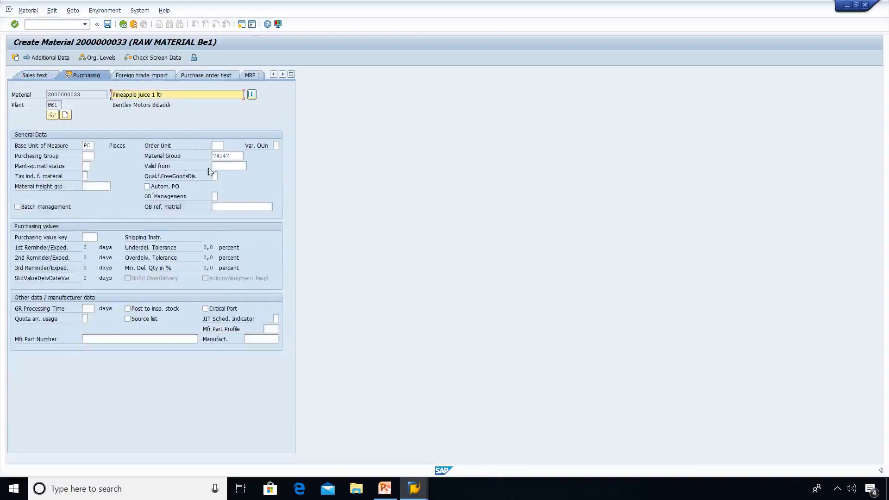
{"action": "left_click", "coordinate": [92, 157]}
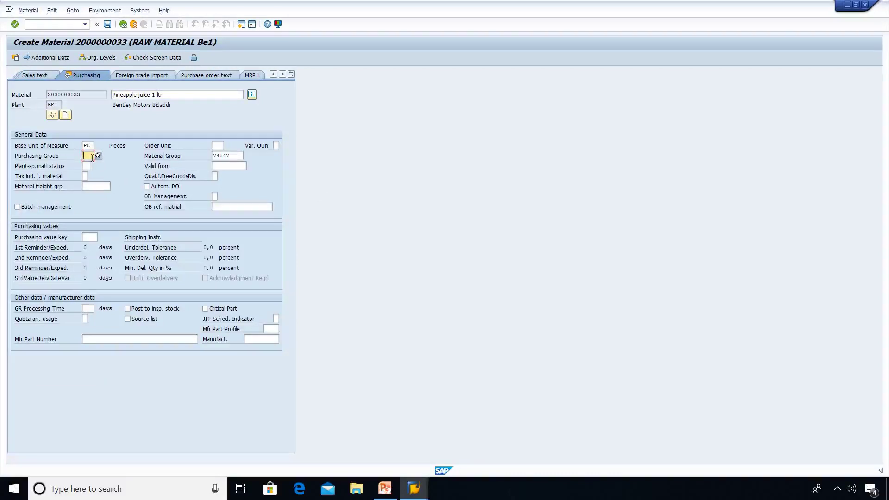
{"action": "type", "text": "351"}
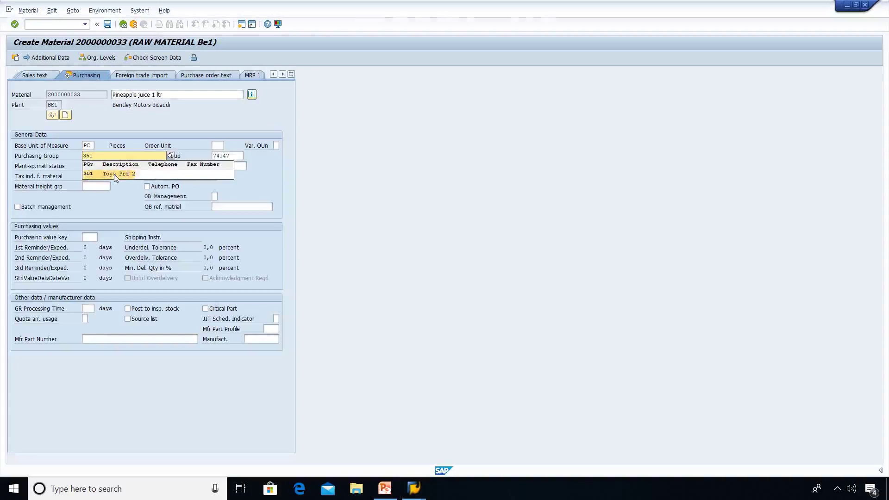
{"action": "left_click", "coordinate": [113, 175]}
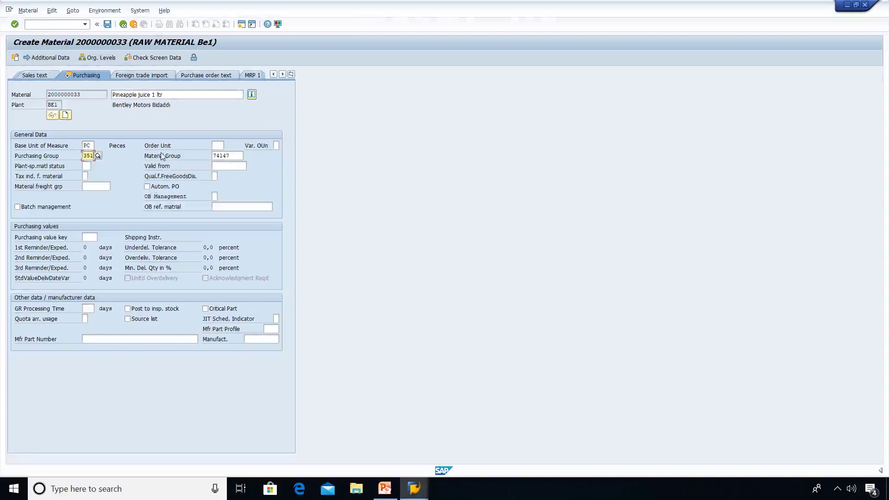
{"action": "key", "text": "Return"}
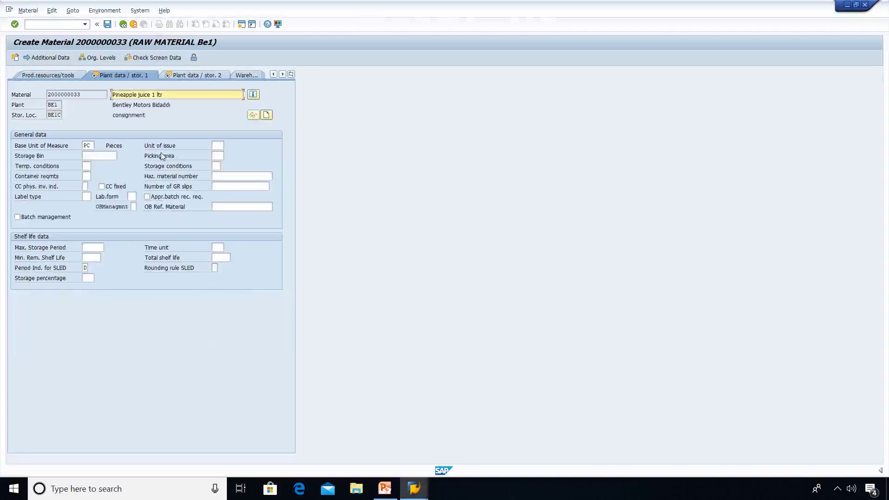
{"action": "key", "text": "Return"}
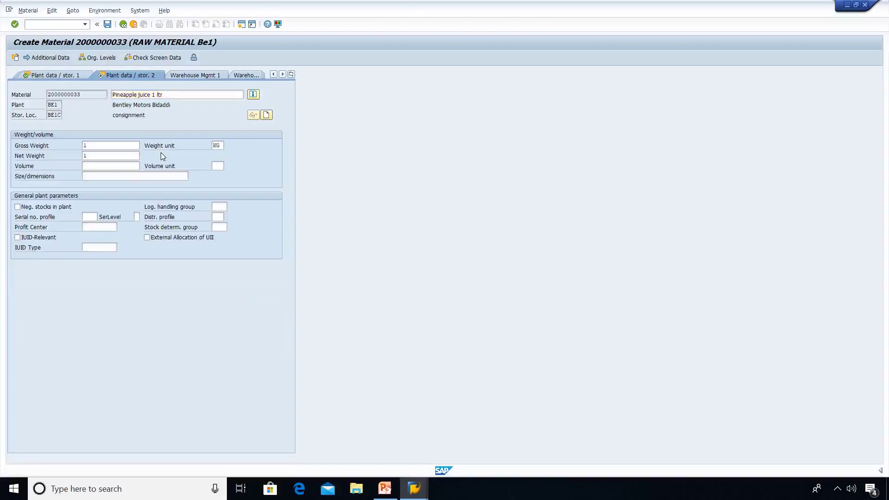
{"action": "key", "text": "Return"}
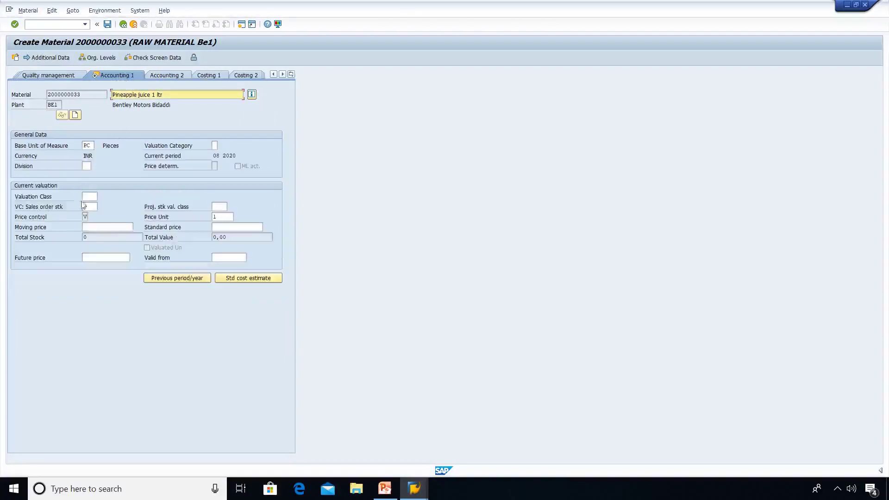
{"action": "left_click", "coordinate": [89, 199]}
{"action": "left_click", "coordinate": [94, 197]}
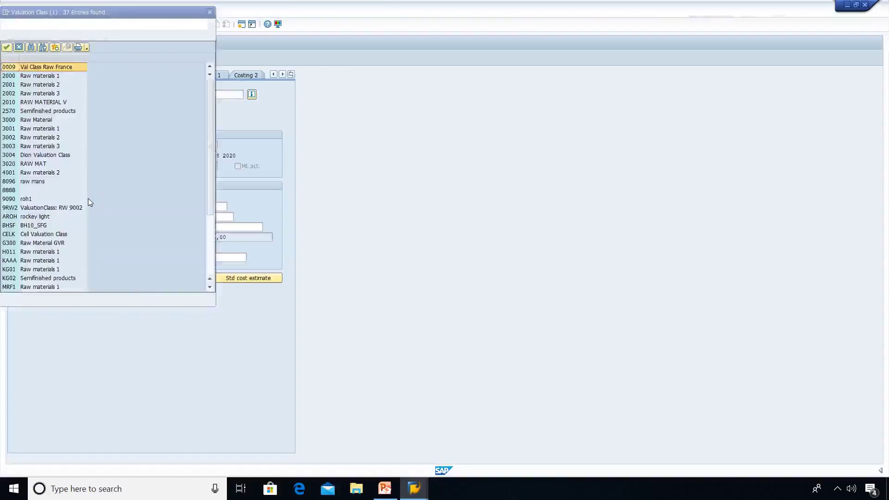
{"action": "left_click", "coordinate": [10, 77]}
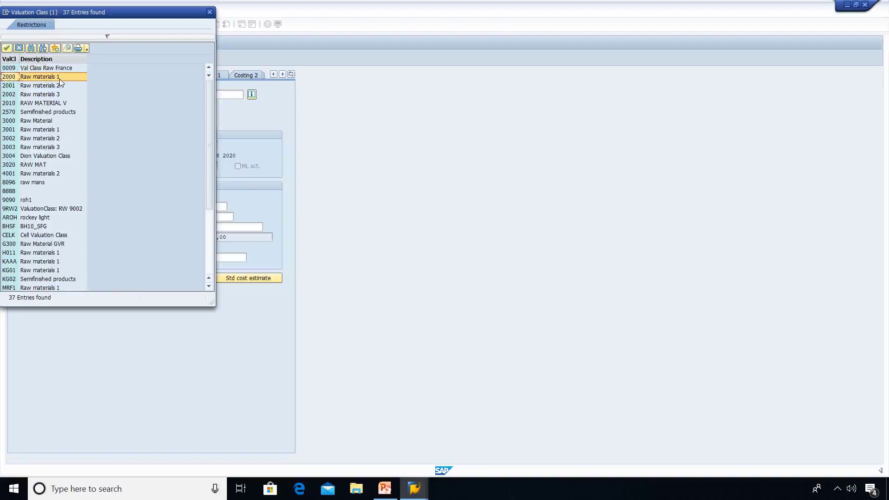
{"action": "double_click", "coordinate": [35, 77]}
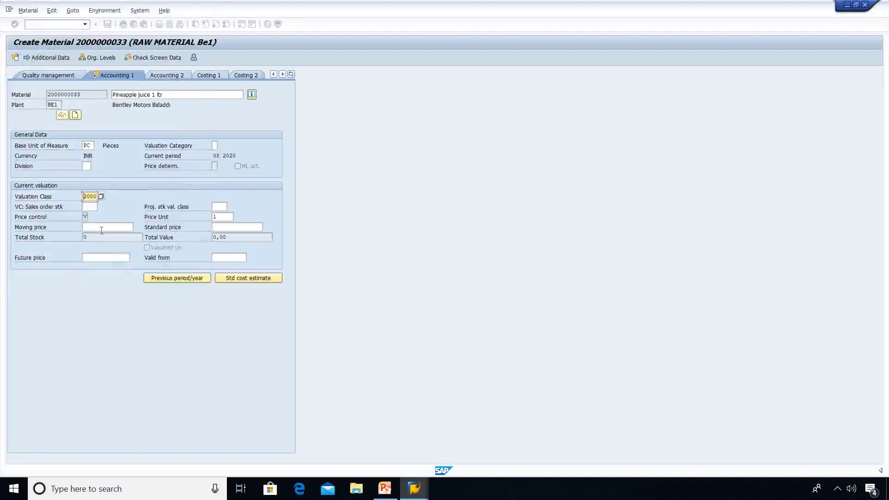
{"action": "left_click", "coordinate": [102, 227]}
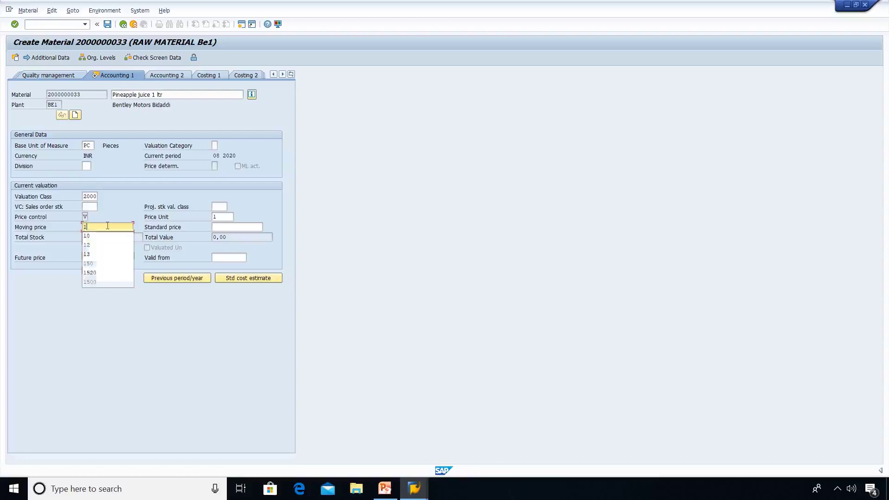
{"action": "type", "text": "0"}
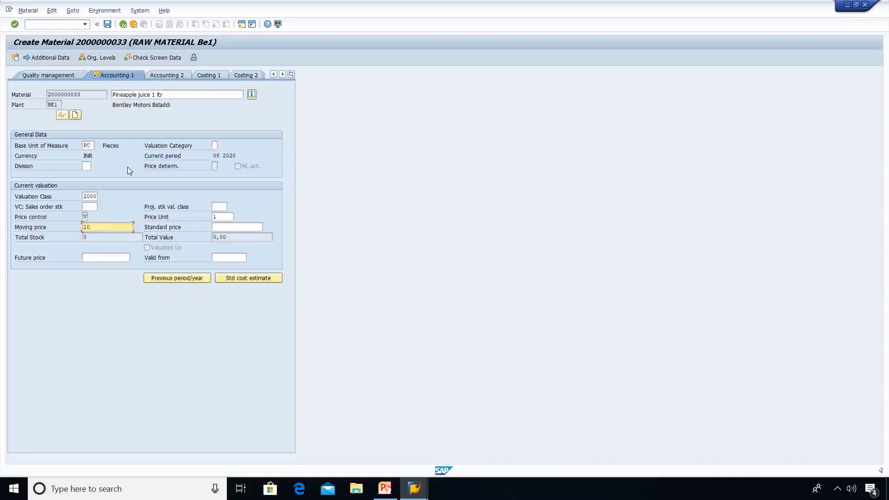
{"action": "key", "text": "Return"}
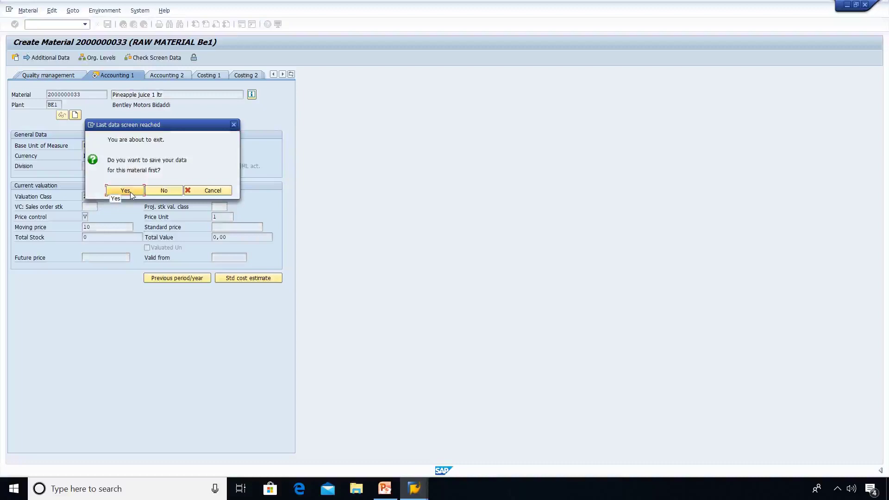
{"action": "left_click", "coordinate": [125, 190]}
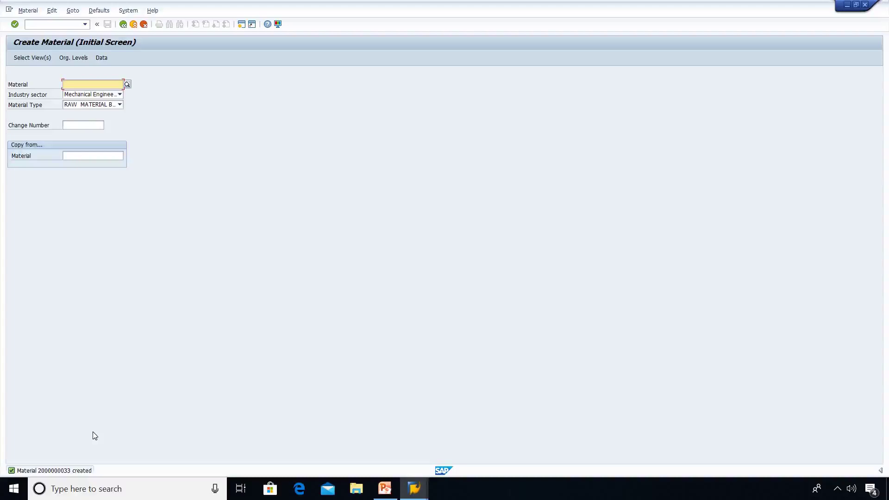
Start a vendor for company code 5005, purchasing organization PBE1 and account group ZBDV.
{"action": "left_click", "coordinate": [52, 24]}
{"action": "type", "text": "/n"}
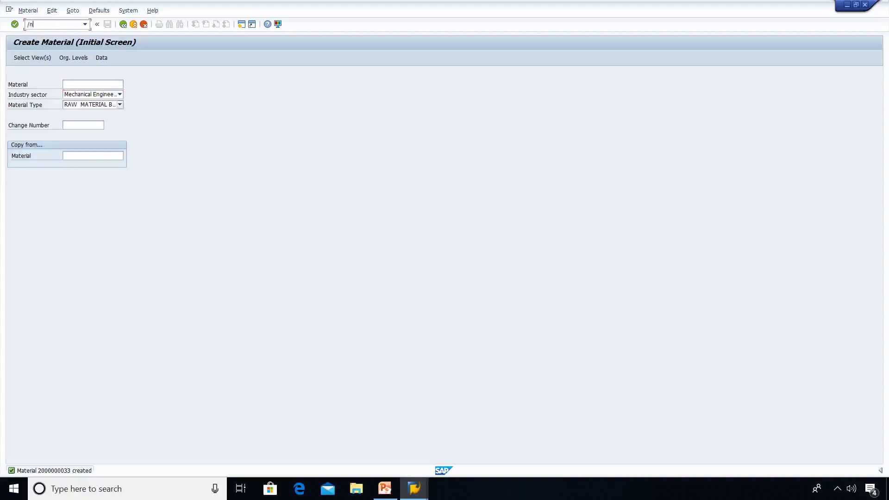
{"action": "type", "text": "mm01"}
{"action": "key", "text": "Return"}
{"action": "type", "text": "5005"}
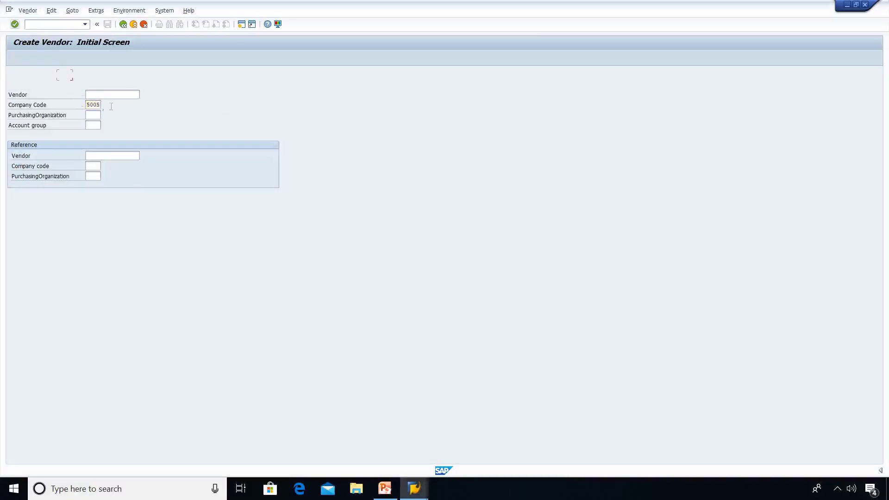
{"action": "left_click", "coordinate": [95, 115]}
{"action": "type", "text": "pbel"}
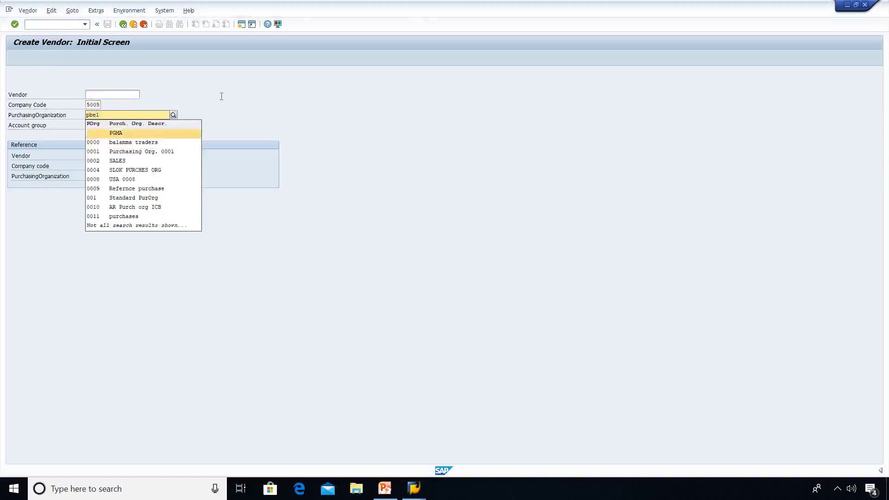
{"action": "left_click", "coordinate": [99, 129]}
{"action": "left_click", "coordinate": [91, 125]}
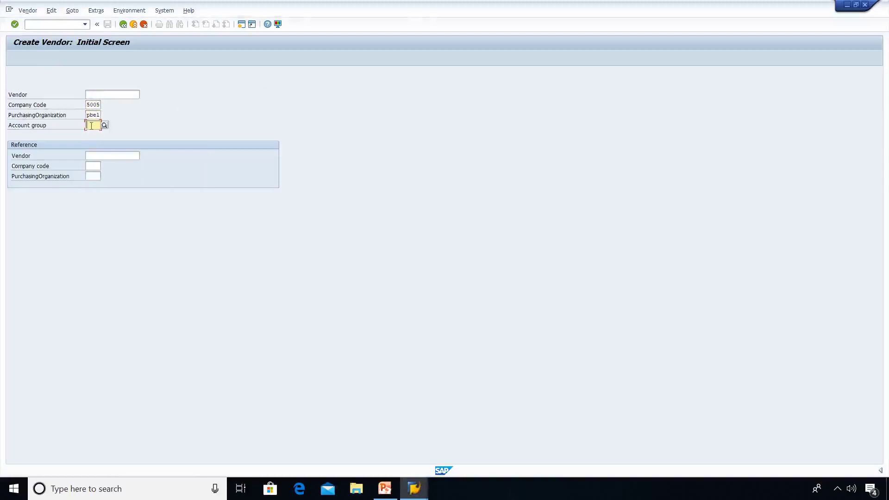
{"action": "type", "text": "zbdv"}
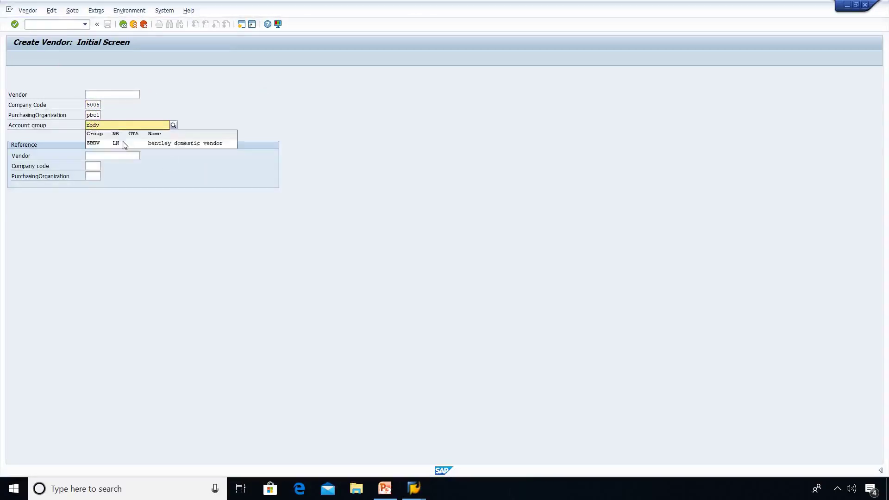
{"action": "left_click", "coordinate": [123, 141]}
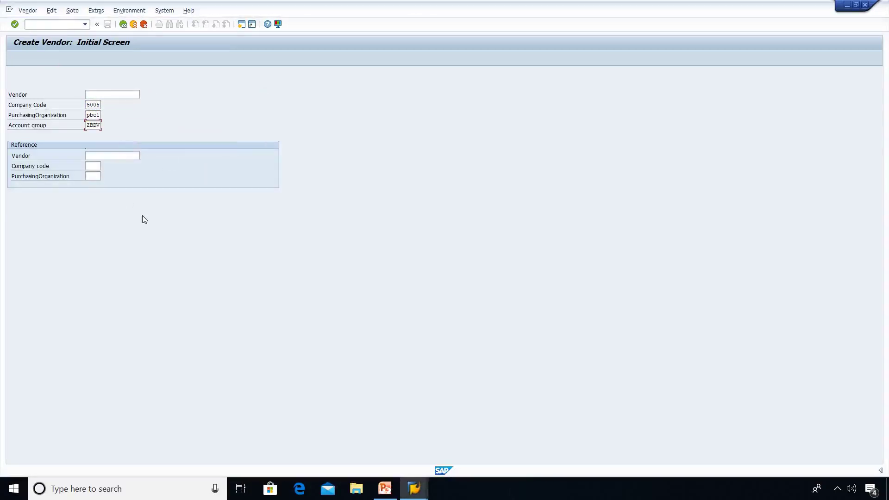
{"action": "key", "text": "Return"}
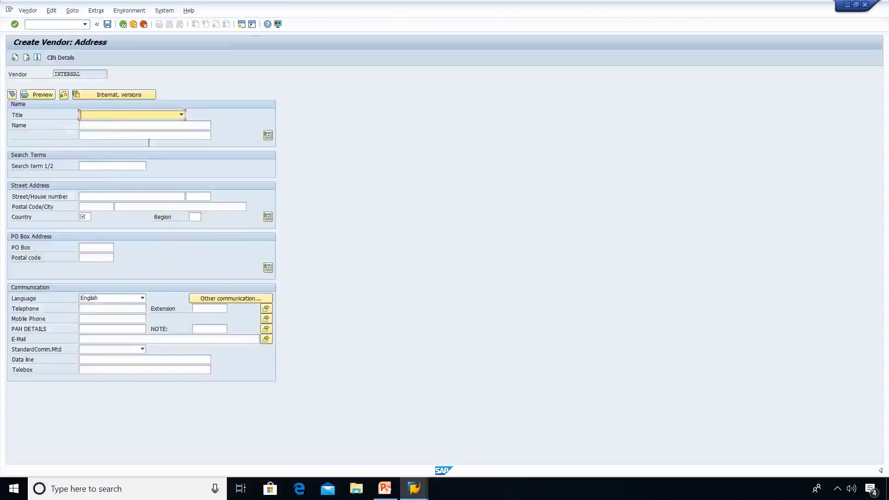
Enter title Company, name 'RM industries pvt ltd', search term rm and the street address.
{"action": "key", "text": "Down"}
{"action": "key", "text": "Tab"}
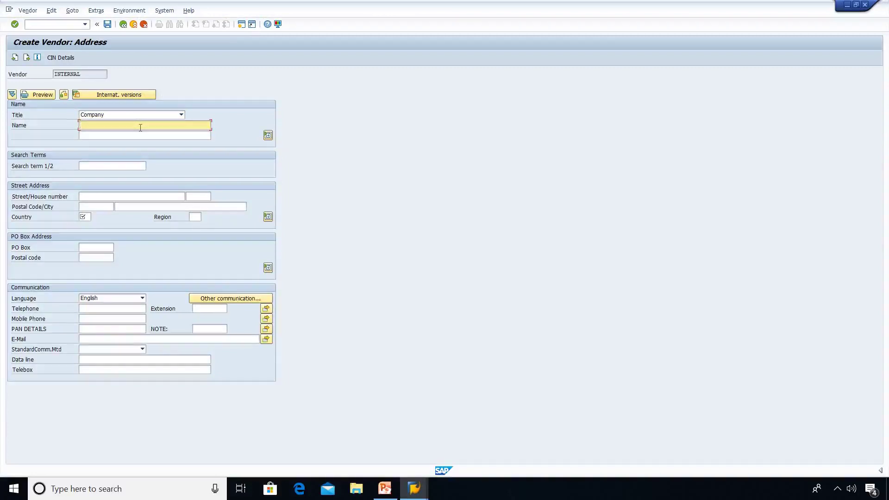
{"action": "type", "text": "RM industries pvt ltd"}
{"action": "key", "text": "Tab"}
{"action": "key", "text": "Tab"}
{"action": "key", "text": "Tab"}
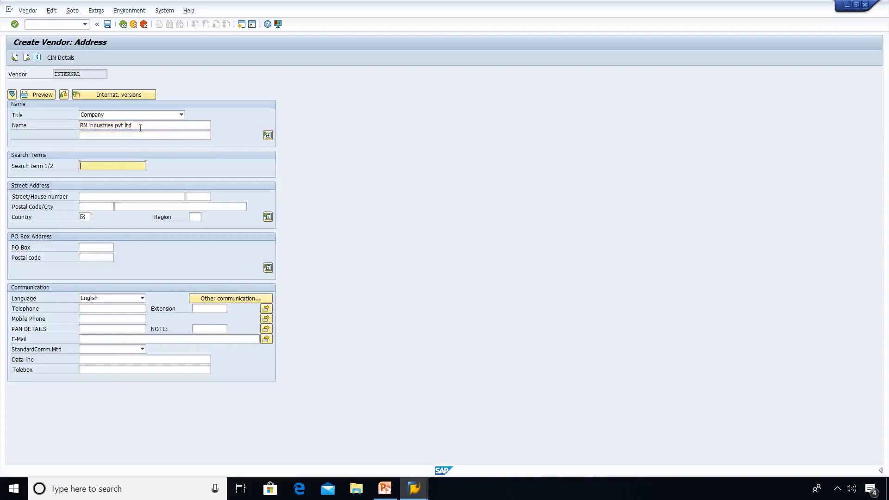
{"action": "type", "text": "rm"}
{"action": "key", "text": "Tab"}
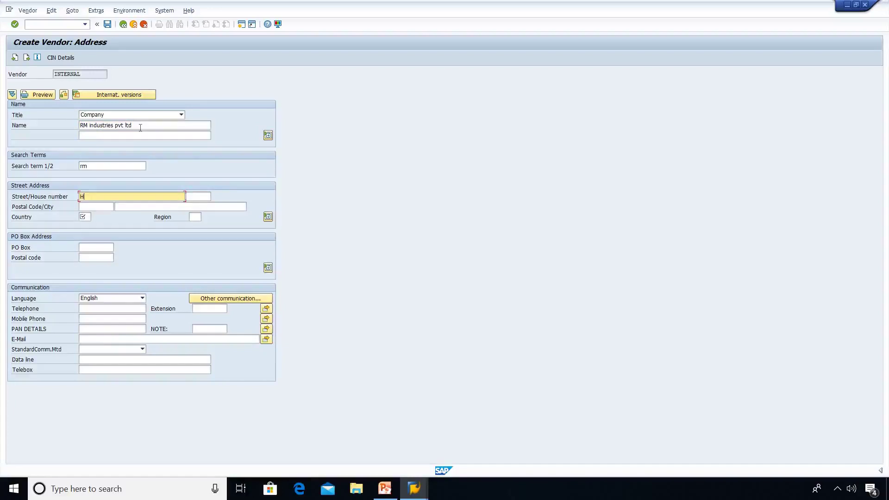
{"action": "key", "text": "Tab"}
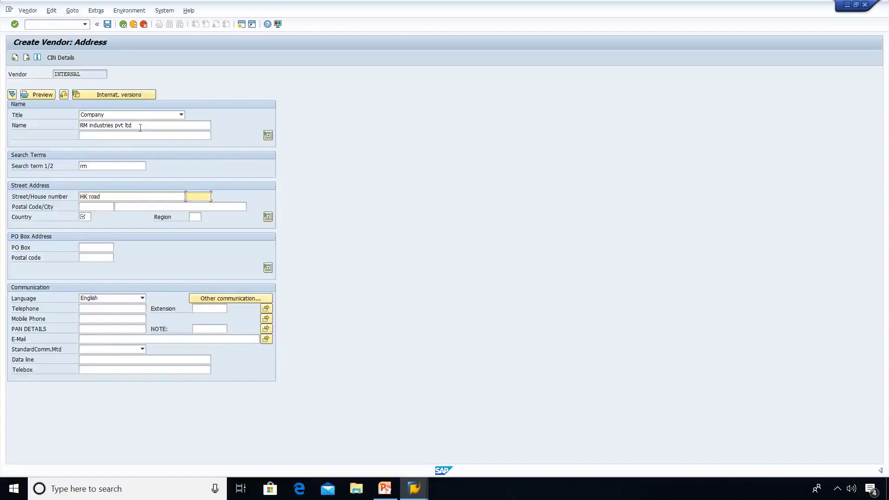
{"action": "type", "text": "789"}
Fill in the postal code, city Bangalore, country IN and region 29 (Karnataka).
{"action": "left_click", "coordinate": [104, 206]}
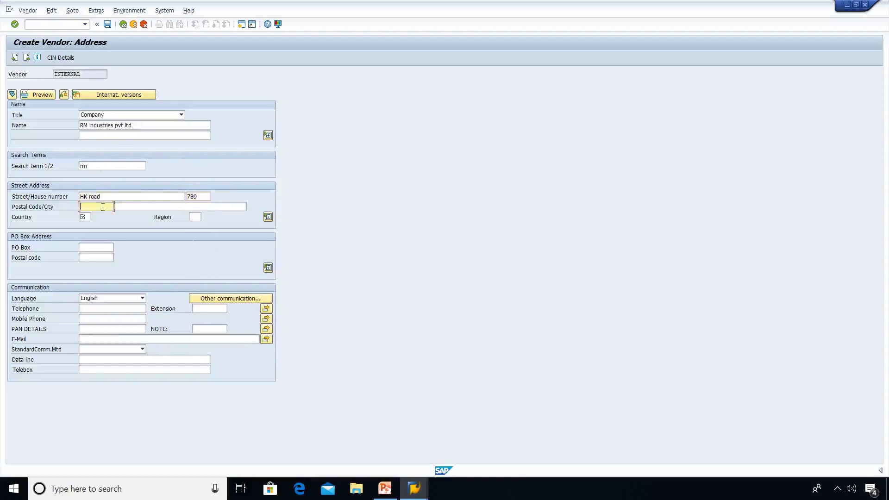
{"action": "type", "text": "56"}
{"action": "key", "text": "Down"}
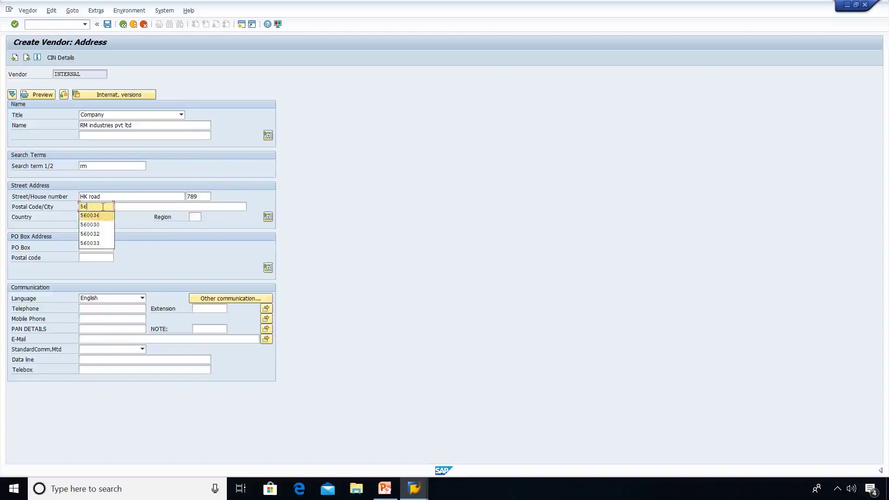
{"action": "key", "text": "Return"}
{"action": "key", "text": "Tab"}
{"action": "type", "text": "Ban"}
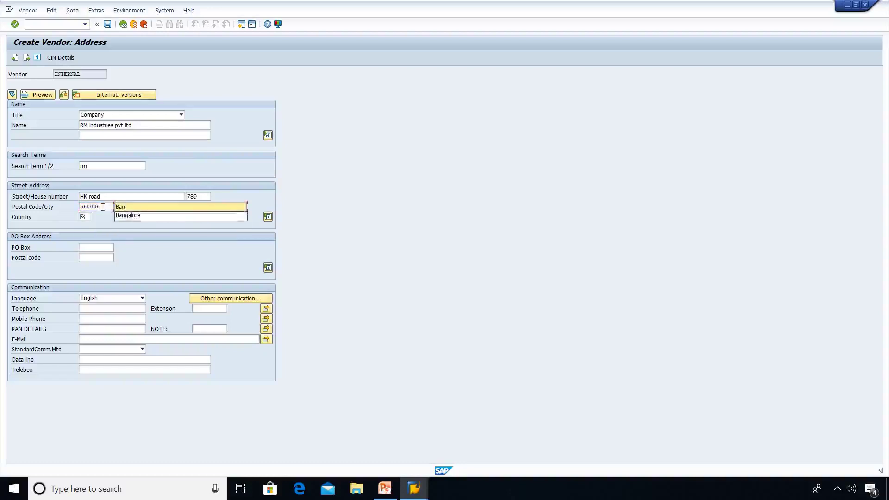
{"action": "key", "text": "Down"}
{"action": "key", "text": "Return"}
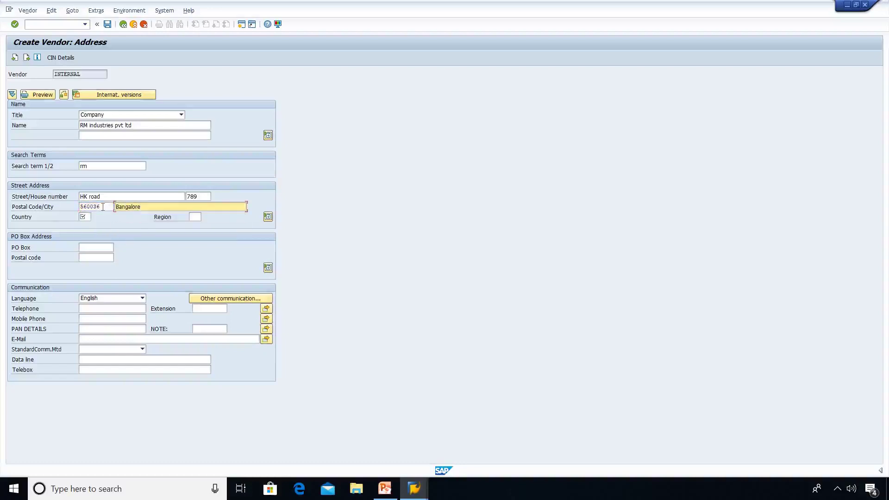
{"action": "key", "text": "Tab"}
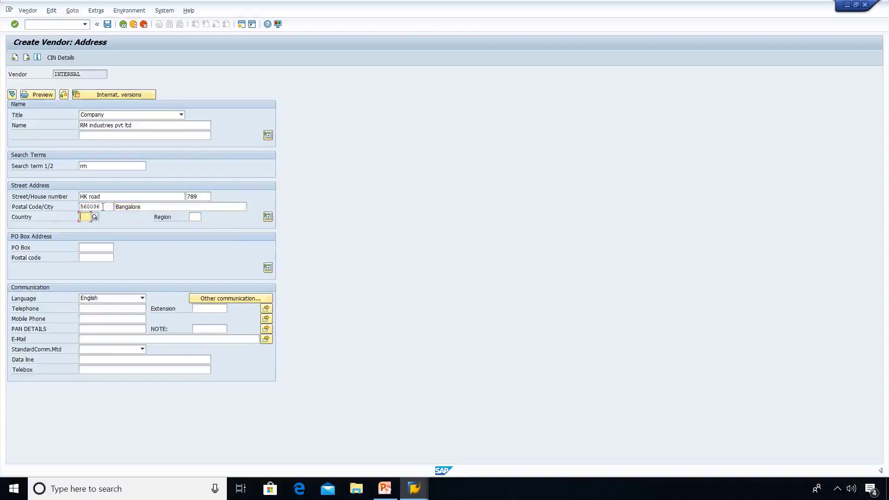
{"action": "type", "text": "in"}
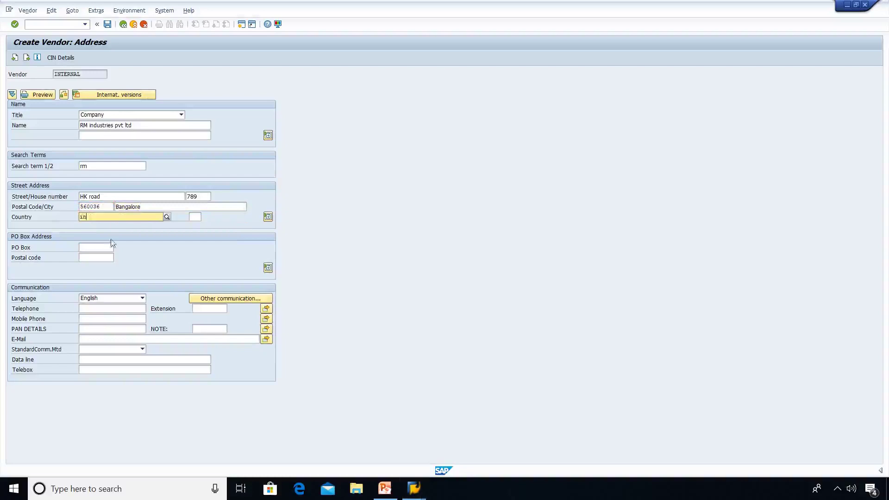
{"action": "key", "text": "Return"}
{"action": "left_click", "coordinate": [198, 218]}
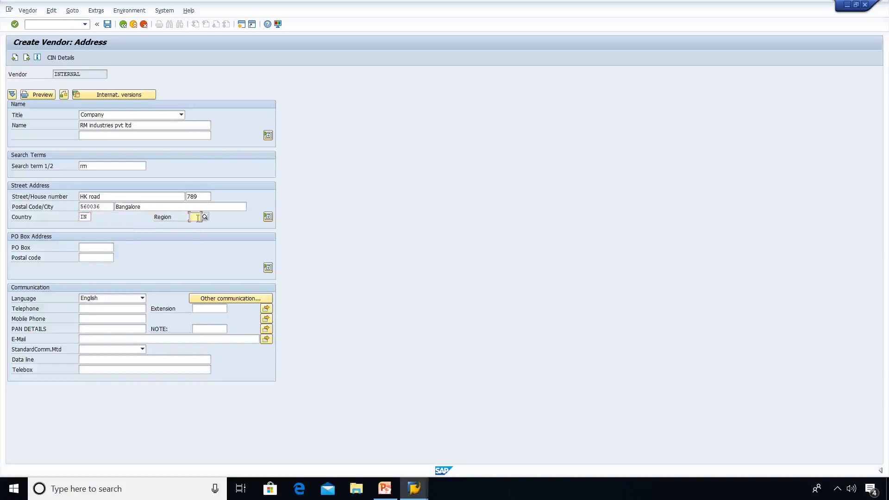
{"action": "type", "text": "29"}
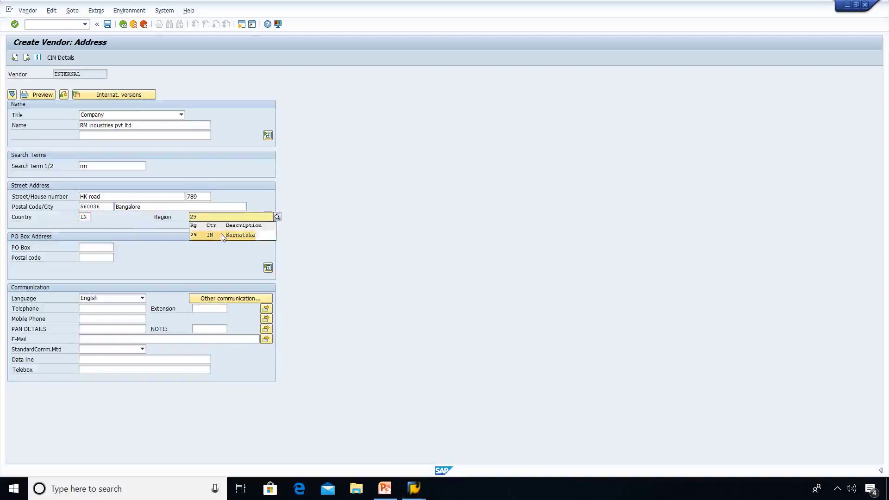
{"action": "left_click", "coordinate": [223, 237]}
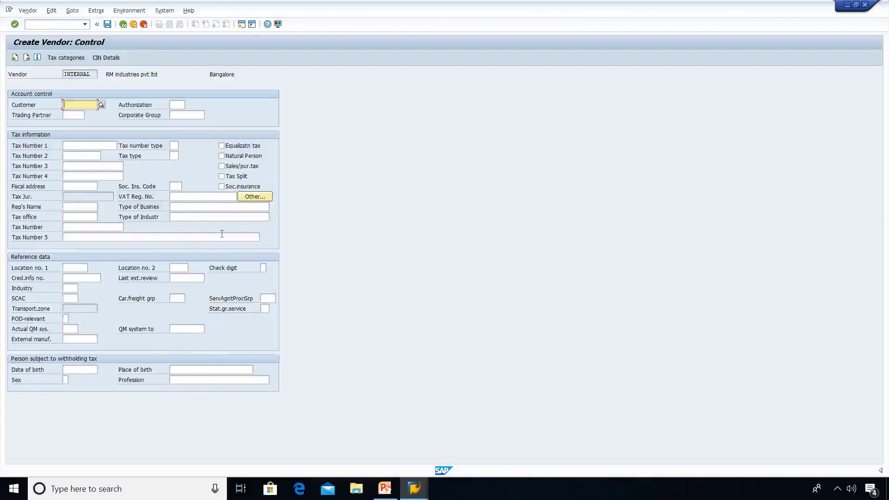
Enter reconciliation account 160000 and cash management group A1 (Domestic payments) in company code accounting data.
{"action": "key", "text": "Return"}
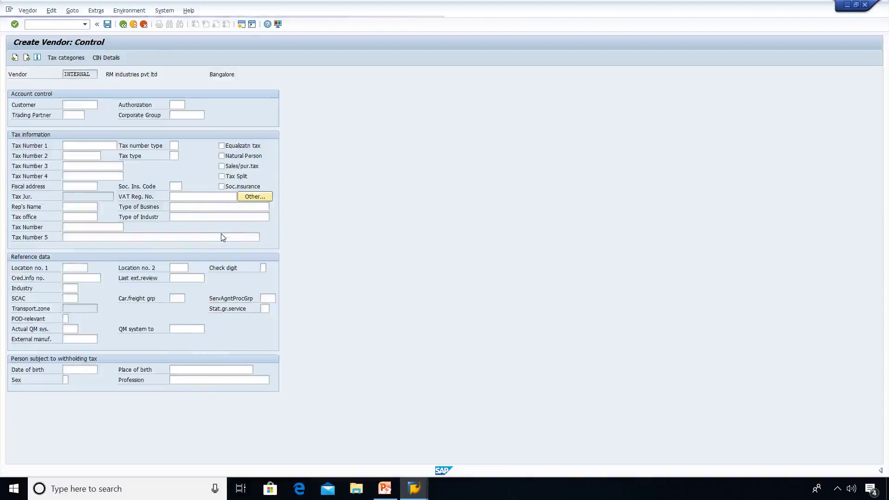
{"action": "key", "text": "Return"}
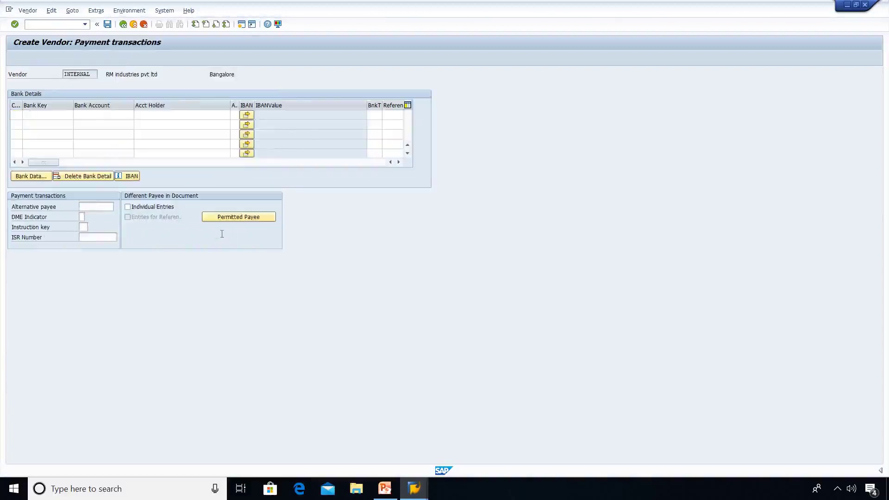
{"action": "key", "text": "Return"}
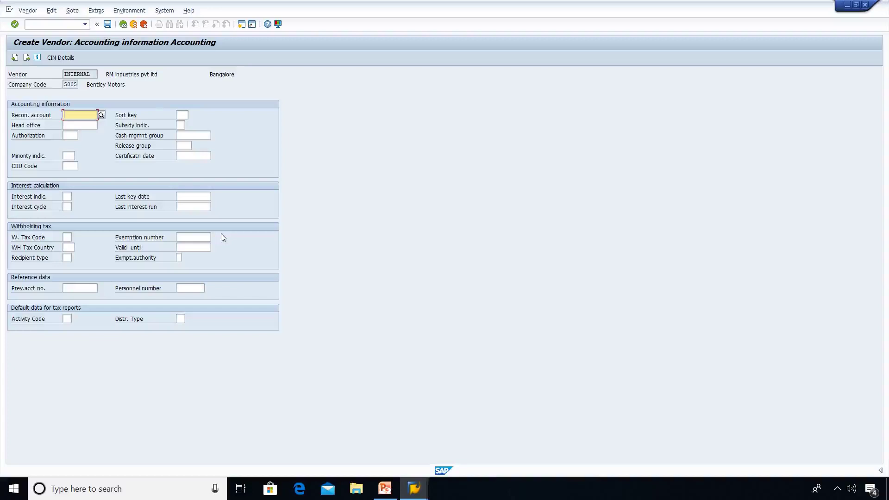
{"action": "type", "text": "160000"}
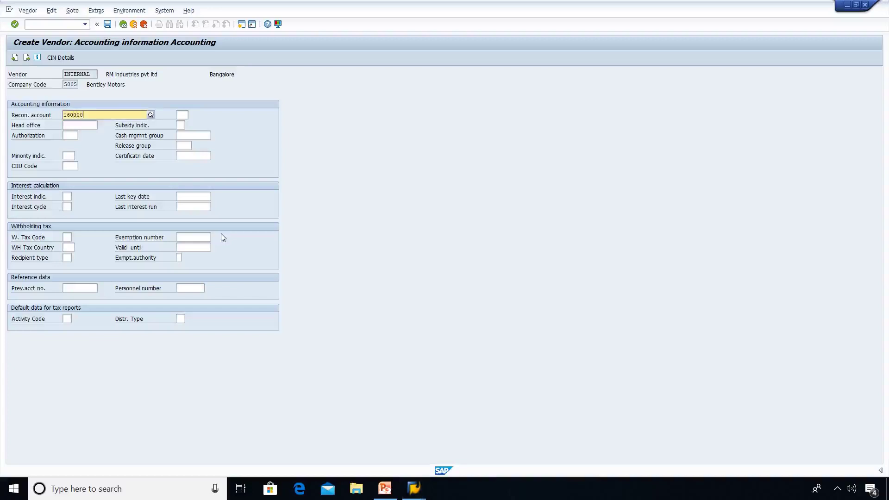
{"action": "left_click", "coordinate": [196, 134]}
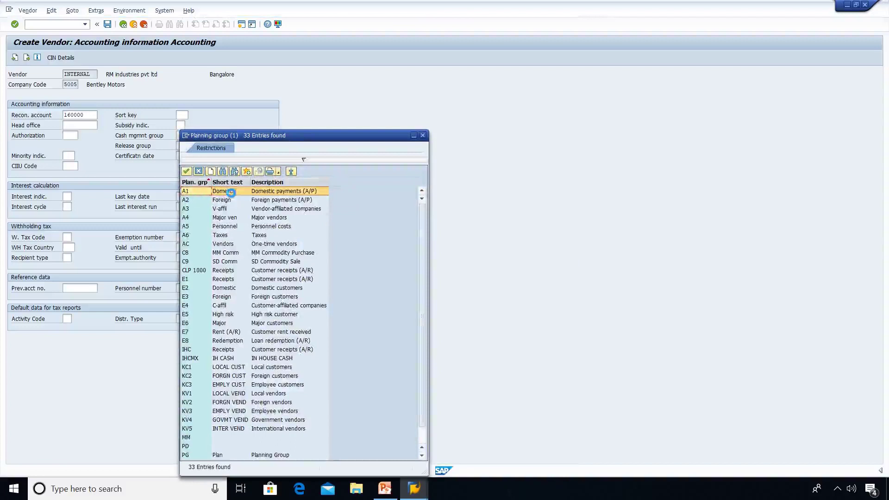
{"action": "double_click", "coordinate": [232, 191]}
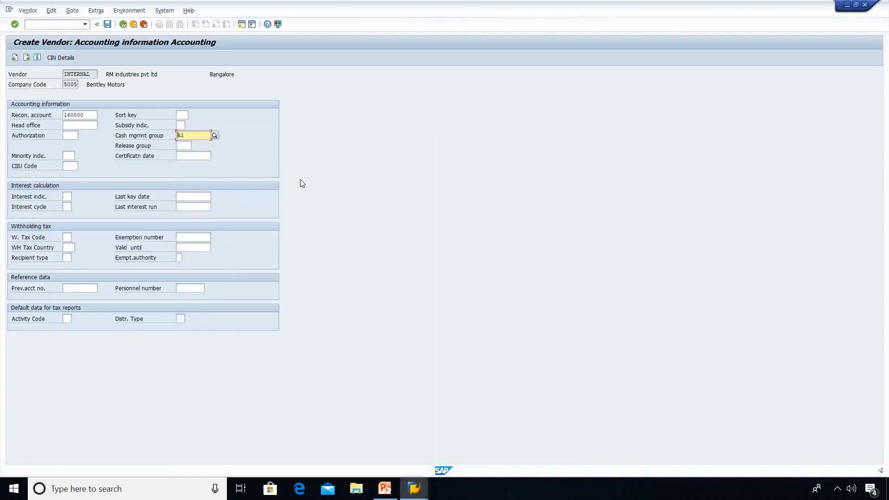
Set payment terms 0008 and move on to the vendor's purchasing data.
{"action": "key", "text": "Return"}
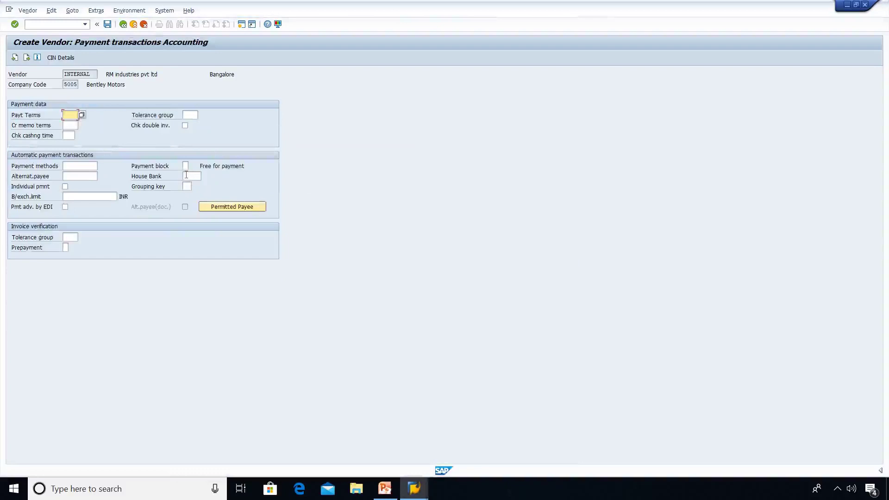
{"action": "type", "text": "00"}
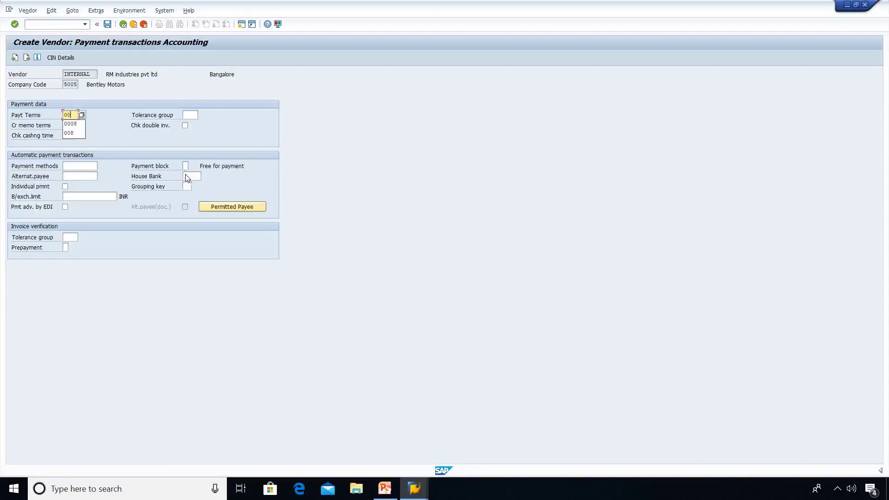
{"action": "type", "text": "08"}
{"action": "key", "text": "Return"}
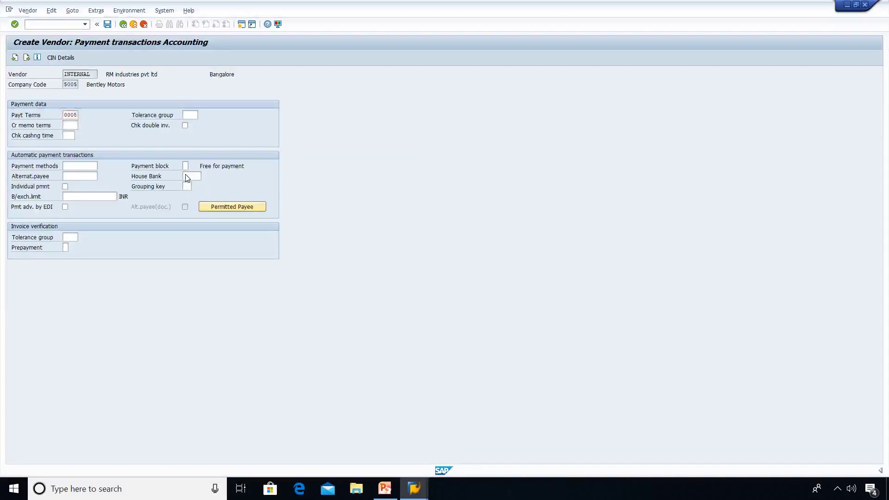
{"action": "key", "text": "Return"}
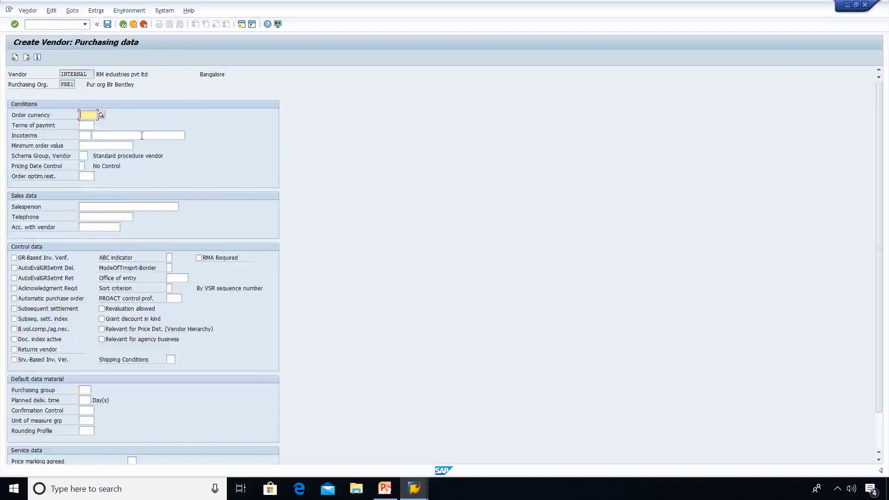
Set order currency INR and terms of payment 0008 in the purchasing data.
{"action": "type", "text": "inr"}
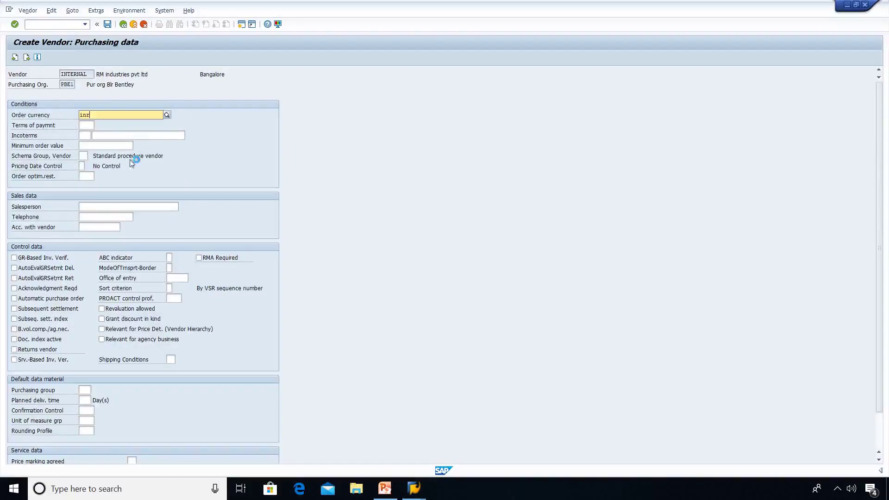
{"action": "left_click", "coordinate": [89, 133]}
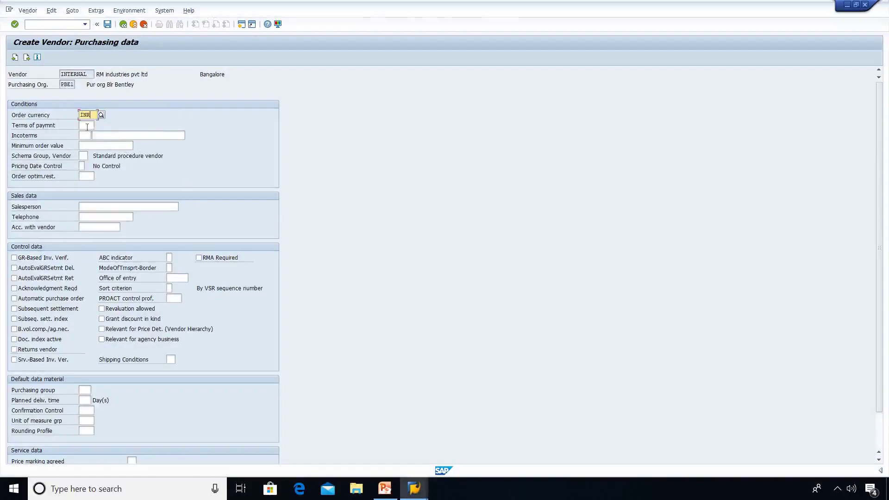
{"action": "left_click", "coordinate": [87, 126]}
{"action": "type", "text": "0008"}
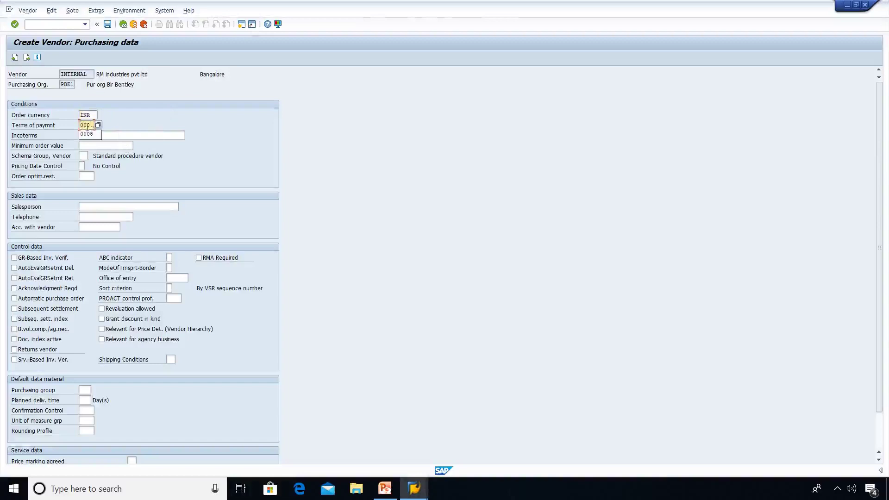
{"action": "left_click", "coordinate": [87, 135]}
Turn on GR-based invoice verification and acknowledgment required; fill in the salesperson's name and telephone number.
{"action": "left_click", "coordinate": [14, 261]}
{"action": "left_click", "coordinate": [14, 260]}
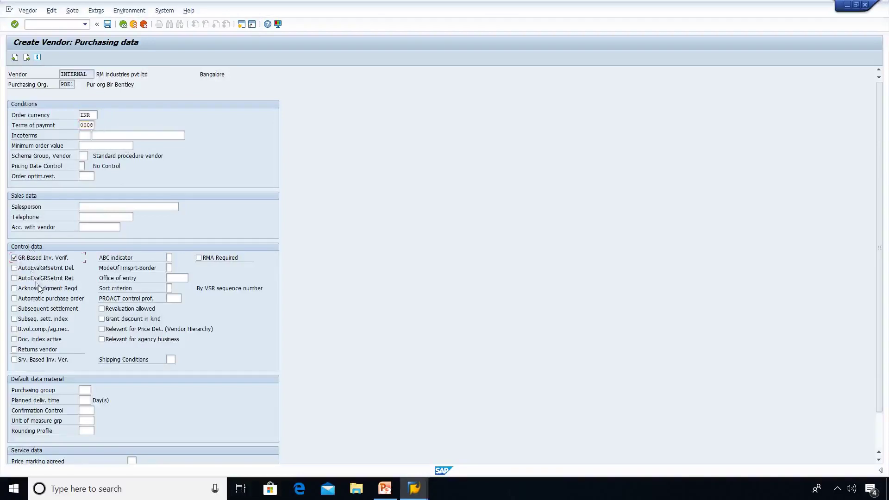
{"action": "left_click", "coordinate": [14, 289]}
{"action": "left_click", "coordinate": [96, 207]}
{"action": "type", "text": "MR D"}
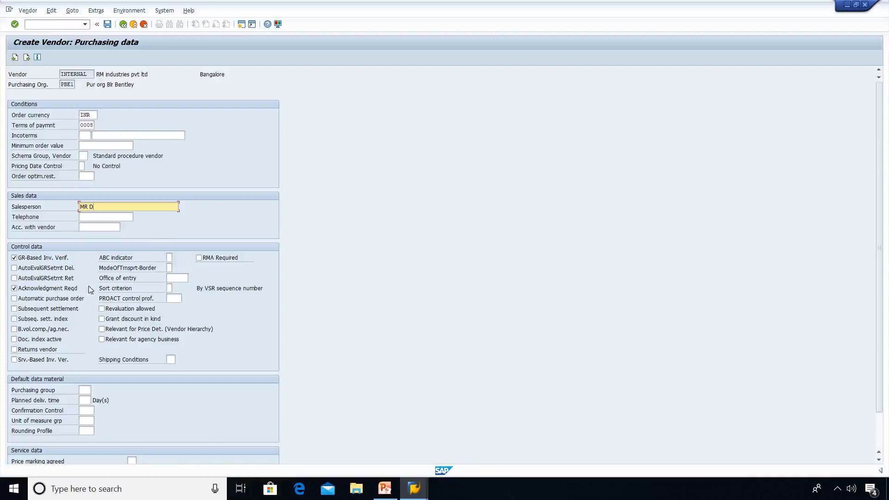
{"action": "left_click", "coordinate": [115, 216]}
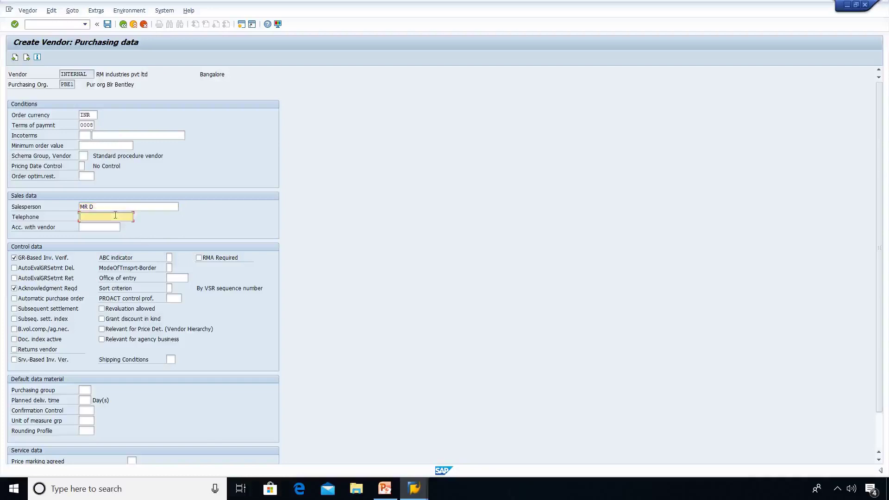
{"action": "type", "text": "7665522"}
Enter purchasing group 351 and save the new vendor.
{"action": "left_click", "coordinate": [86, 390]}
{"action": "type", "text": "351"}
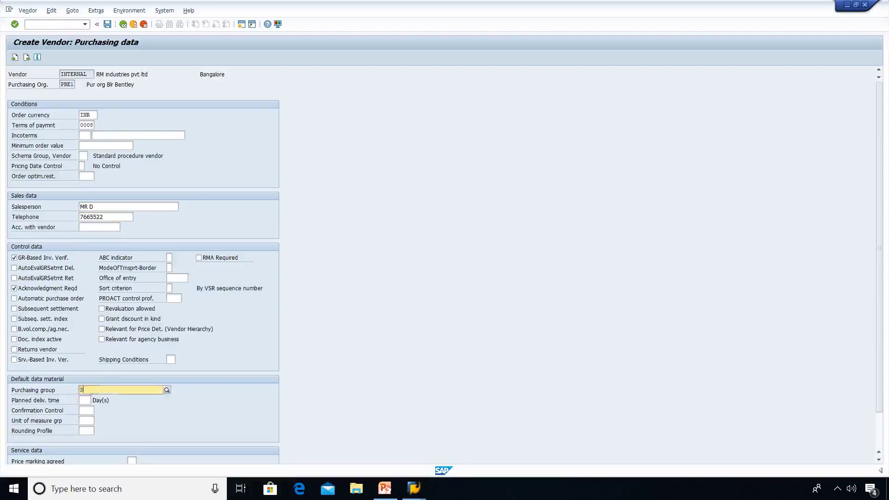
{"action": "left_click", "coordinate": [372, 333]}
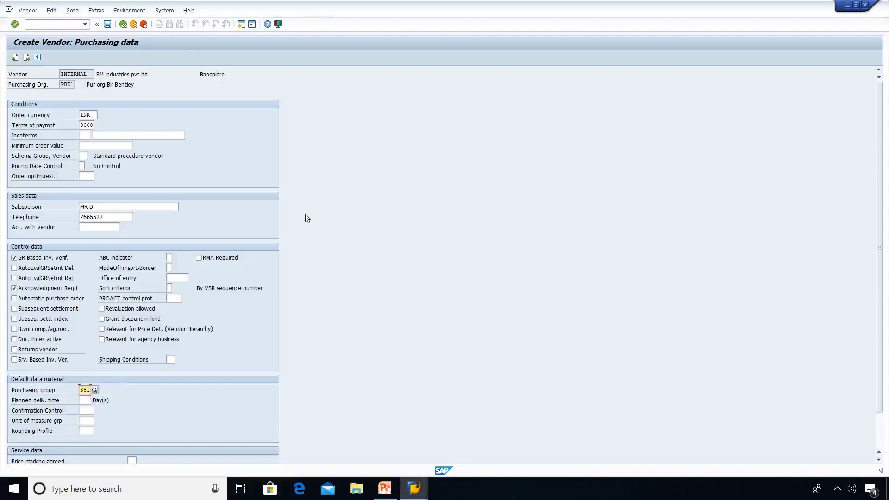
{"action": "left_click", "coordinate": [107, 25]}
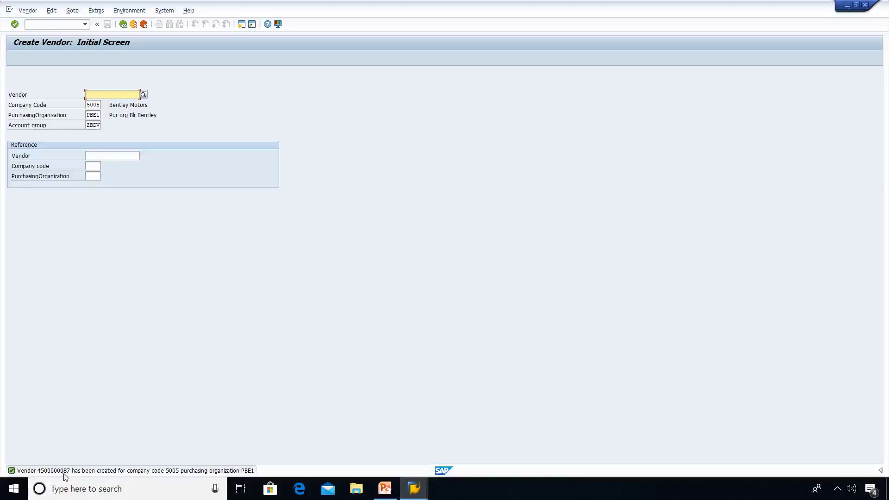
{"action": "left_click", "coordinate": [53, 24]}
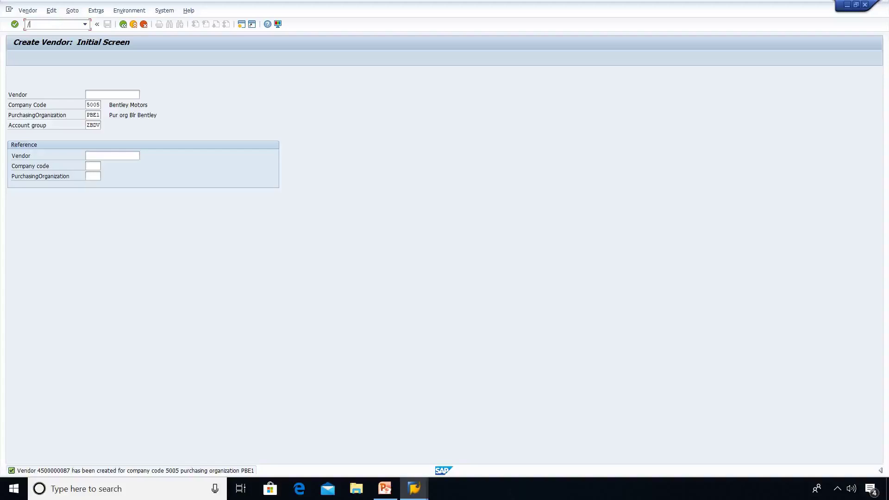
{"action": "type", "text": "/nme11"}
{"action": "key", "text": "Return"}
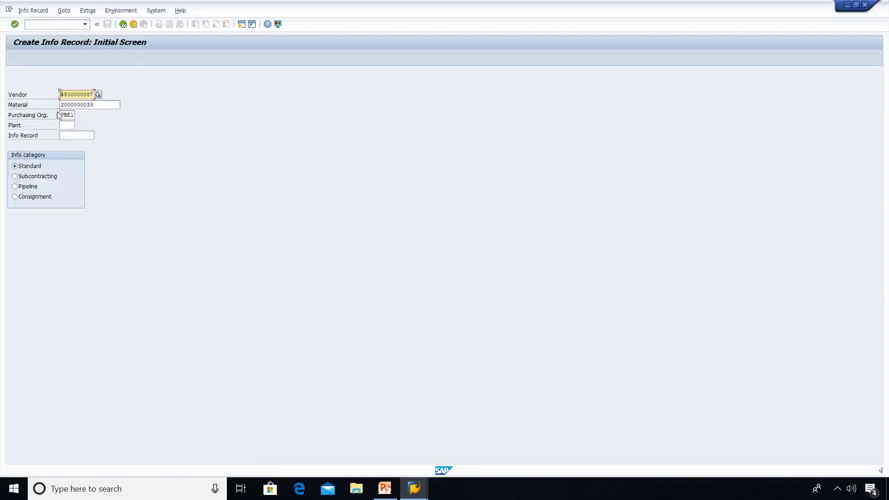
{"action": "left_click", "coordinate": [103, 103]}
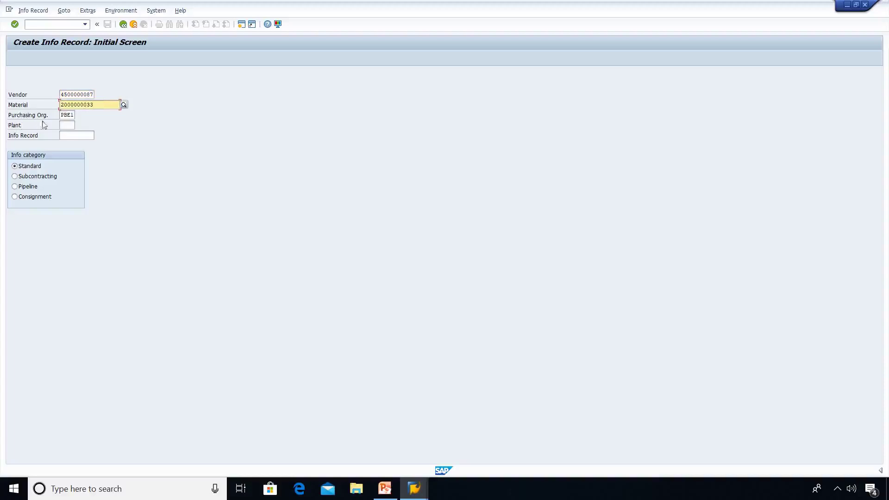
{"action": "left_click", "coordinate": [68, 125]}
{"action": "type", "text": "be1"}
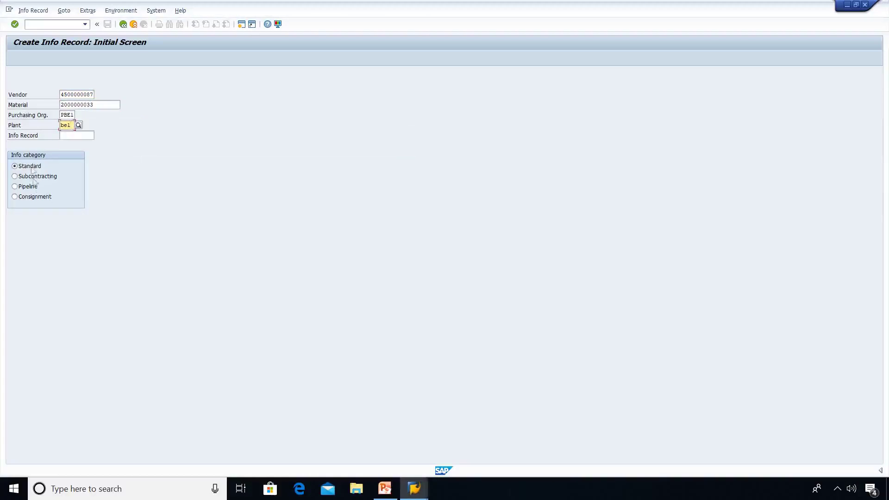
{"action": "left_click", "coordinate": [13, 202]}
{"action": "key", "text": "Return"}
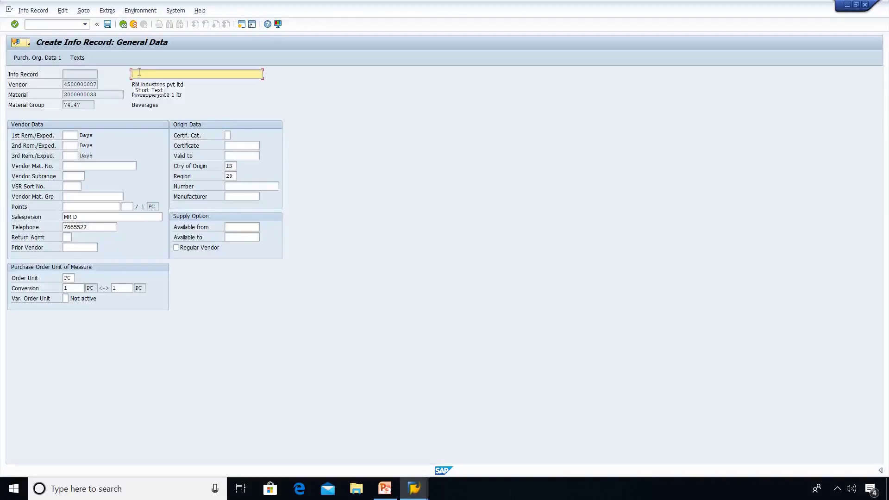
Enter the info record short text 'PIR RM pine 1 ltr'.
{"action": "left_click", "coordinate": [139, 72]}
{"action": "type", "text": "PIR"}
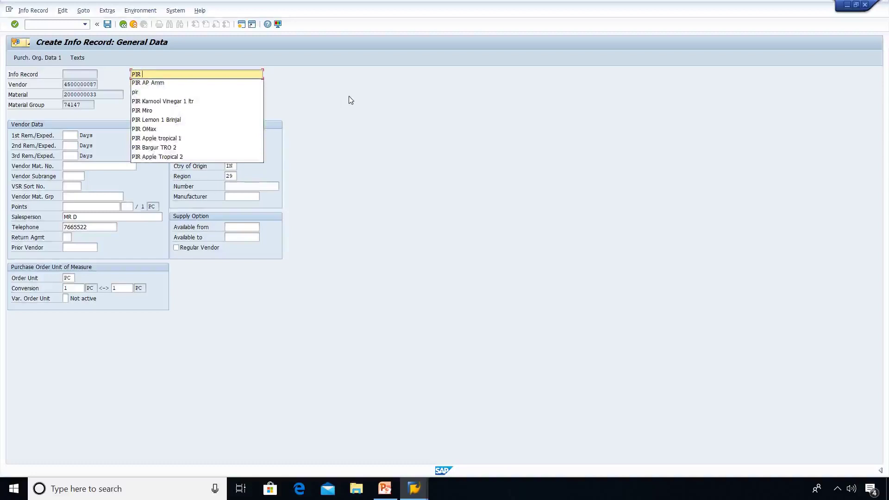
{"action": "left_click", "coordinate": [469, 171]}
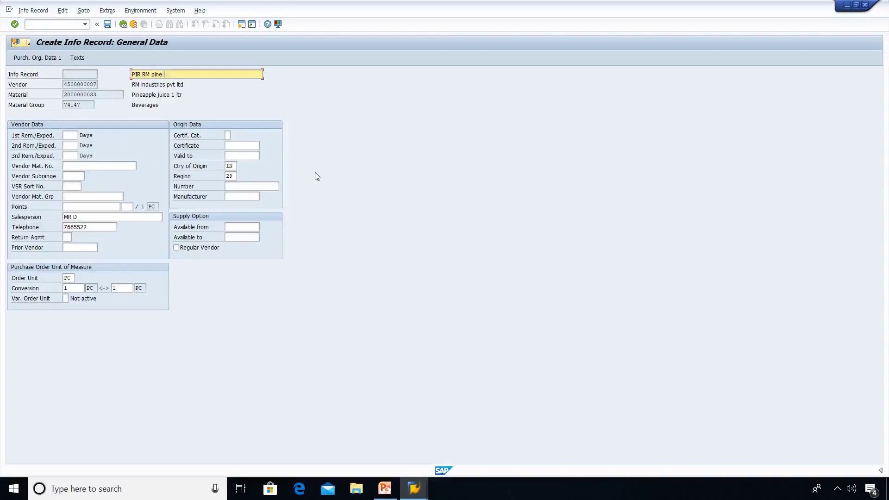
{"action": "type", "text": "RM pine 1 ltr"}
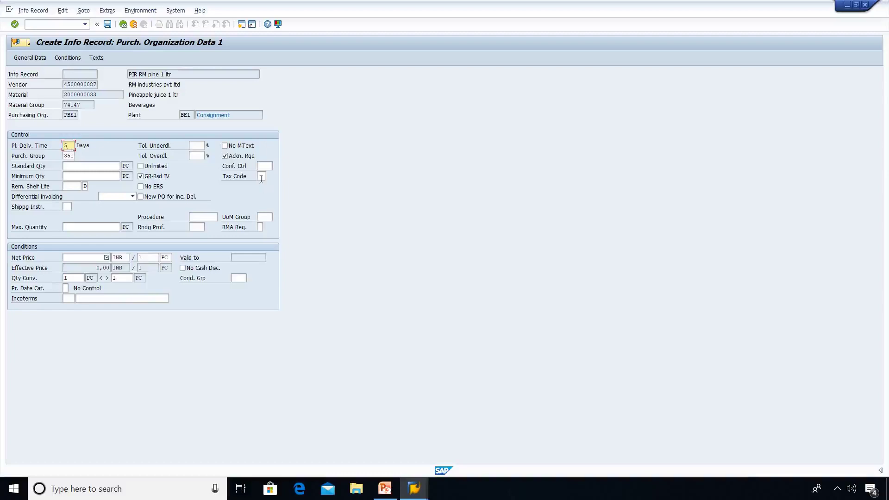
Pick tax code V0, enter net price 10 INR, and save the consignment info record.
{"action": "left_click", "coordinate": [262, 177]}
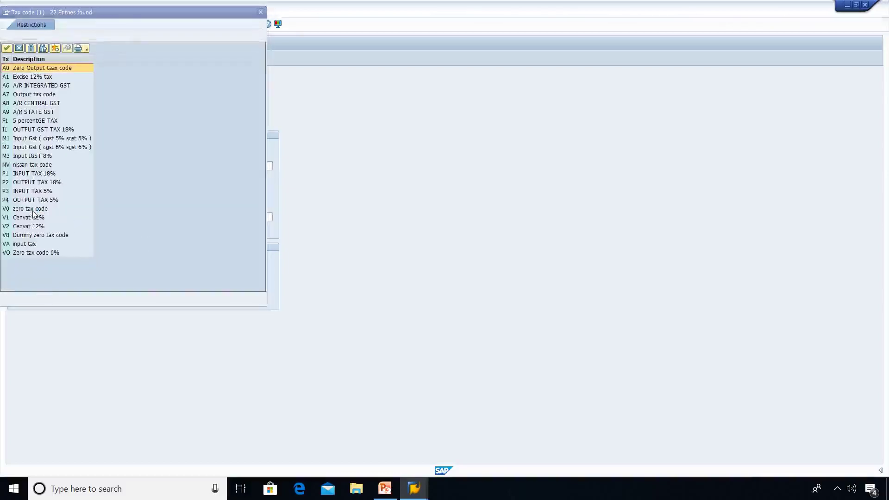
{"action": "double_click", "coordinate": [30, 209]}
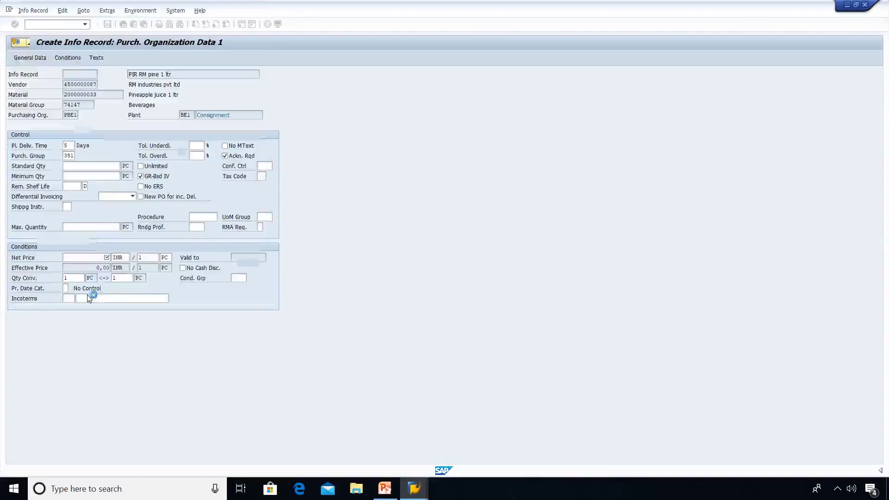
{"action": "left_click", "coordinate": [86, 254]}
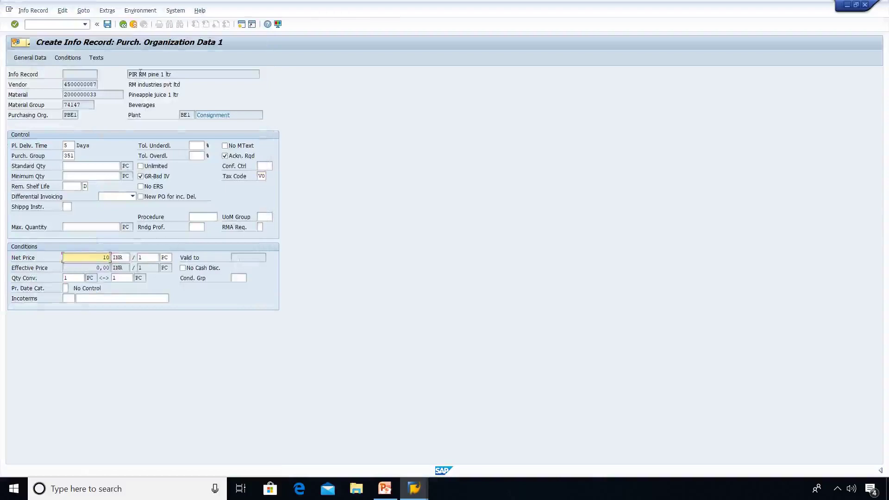
{"action": "left_click", "coordinate": [107, 27]}
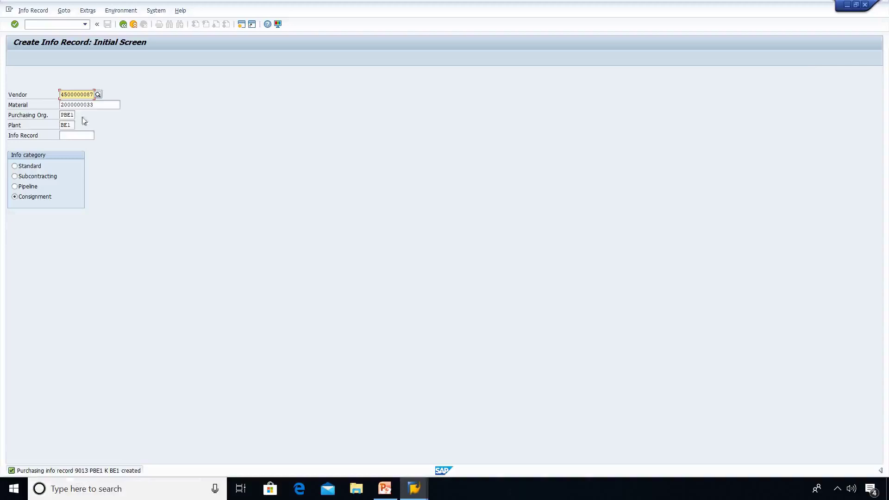
Open /nME21 and choose vendor RM INDUSTRIES PVT LTD from the vendor search list.
{"action": "left_click", "coordinate": [43, 24]}
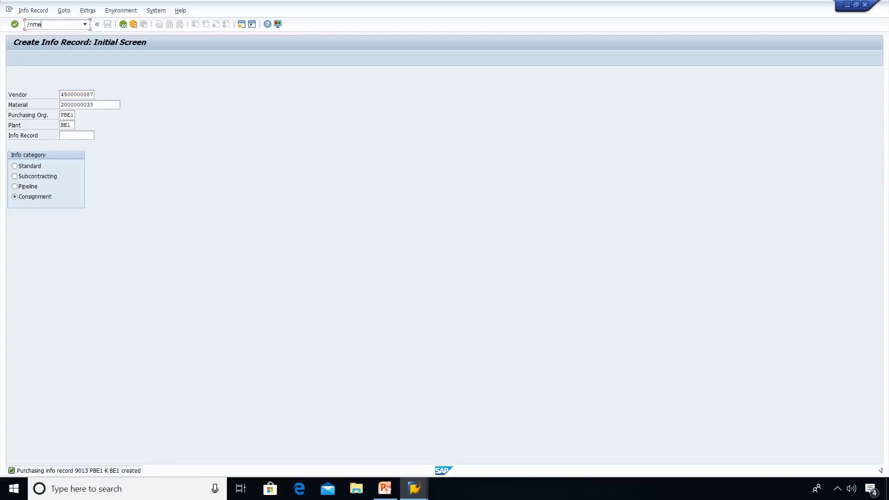
{"action": "type", "text": "/nme21"}
{"action": "key", "text": "Return"}
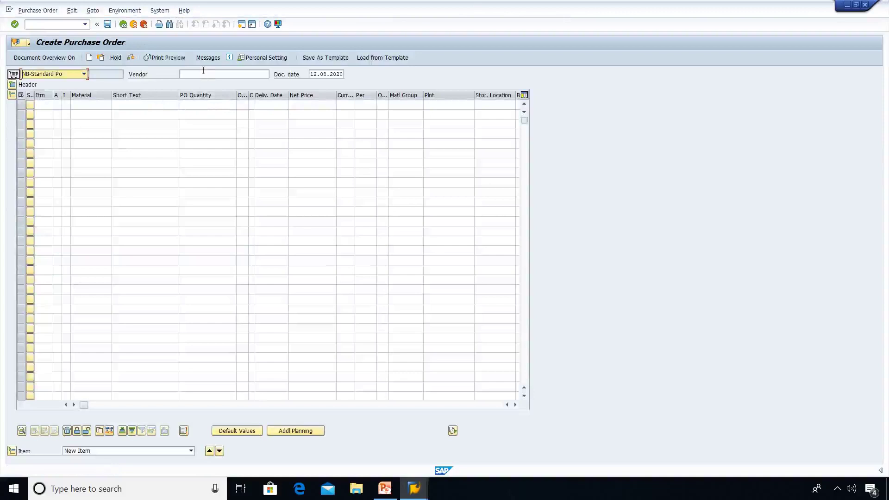
{"action": "left_click", "coordinate": [204, 71]}
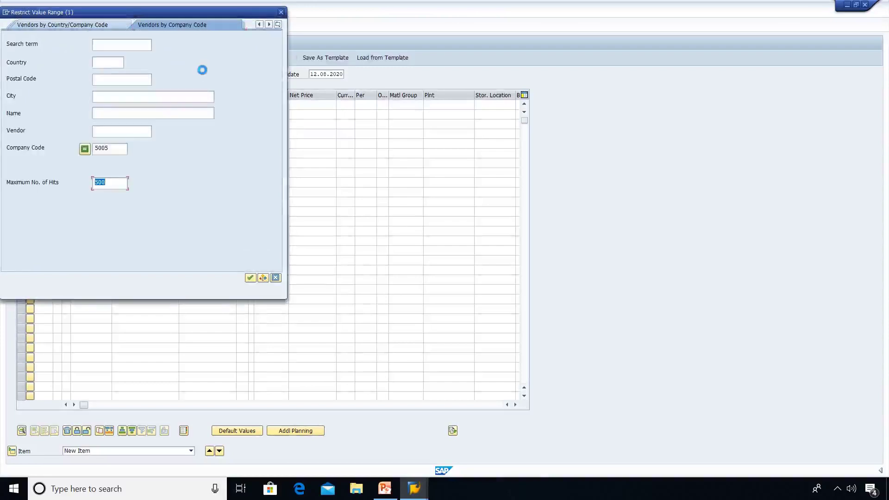
{"action": "key", "text": "Return"}
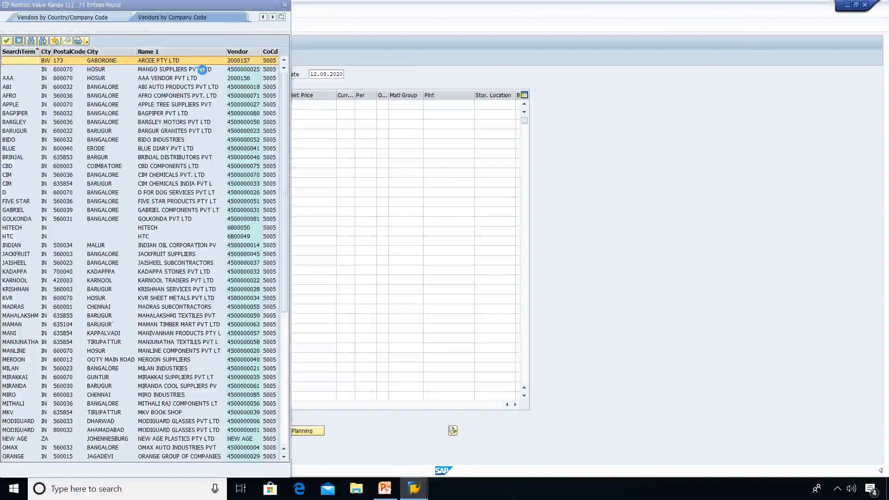
{"action": "left_click", "coordinate": [203, 70]}
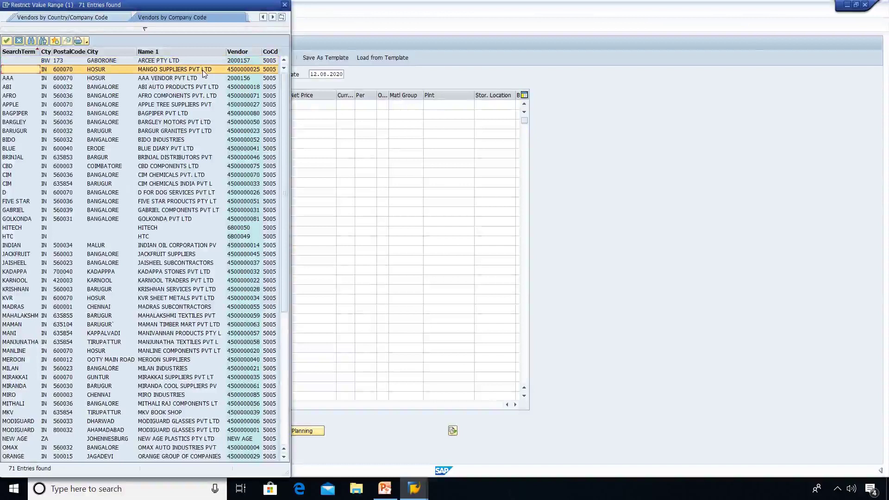
{"action": "key", "text": "Down"}
{"action": "key", "text": "Down"}
{"action": "key", "text": "Down"}
{"action": "key", "text": "Down"}
{"action": "key", "text": "Down"}
{"action": "key", "text": "Down"}
{"action": "key", "text": "Down"}
{"action": "key", "text": "Down"}
{"action": "key", "text": "Down"}
{"action": "key", "text": "Down"}
{"action": "key", "text": "Down"}
{"action": "key", "text": "Down"}
{"action": "key", "text": "Down"}
{"action": "key", "text": "Down"}
{"action": "key", "text": "Down"}
{"action": "key", "text": "Down"}
{"action": "key", "text": "Down"}
{"action": "key", "text": "Down"}
{"action": "key", "text": "Down"}
{"action": "key", "text": "Down"}
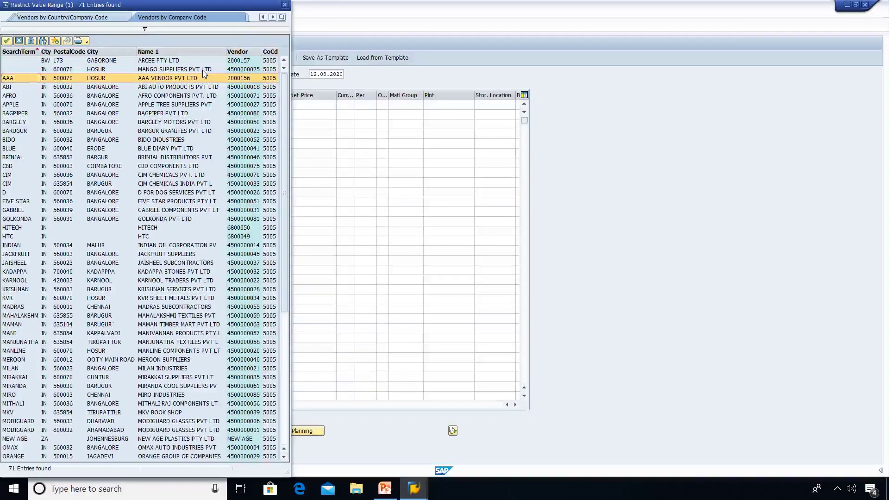
{"action": "key", "text": "Down"}
{"action": "key", "text": "Down"}
{"action": "key", "text": "Down"}
{"action": "key", "text": "Down"}
{"action": "key", "text": "Down"}
{"action": "key", "text": "Down"}
{"action": "key", "text": "Down"}
{"action": "key", "text": "Down"}
{"action": "key", "text": "Down"}
{"action": "key", "text": "Down"}
{"action": "key", "text": "Down"}
{"action": "key", "text": "Down"}
{"action": "key", "text": "Down"}
{"action": "key", "text": "Down"}
{"action": "key", "text": "Down"}
{"action": "key", "text": "Down"}
{"action": "key", "text": "Down"}
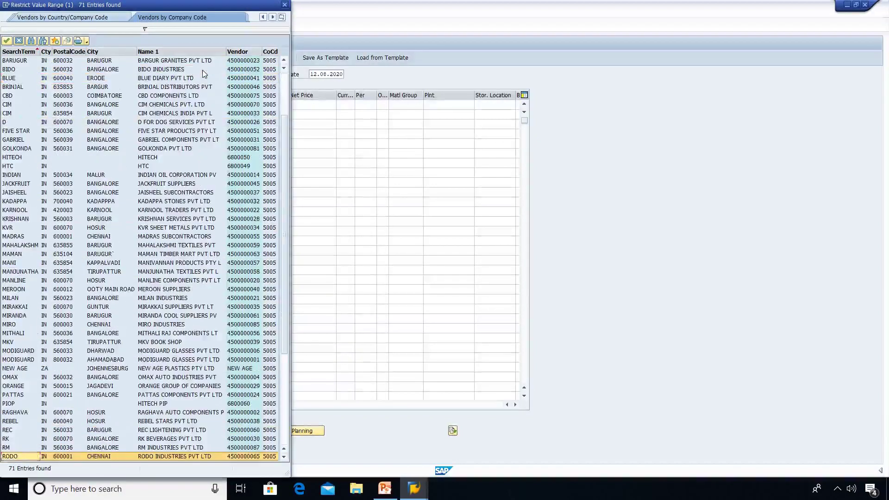
{"action": "double_click", "coordinate": [168, 448]}
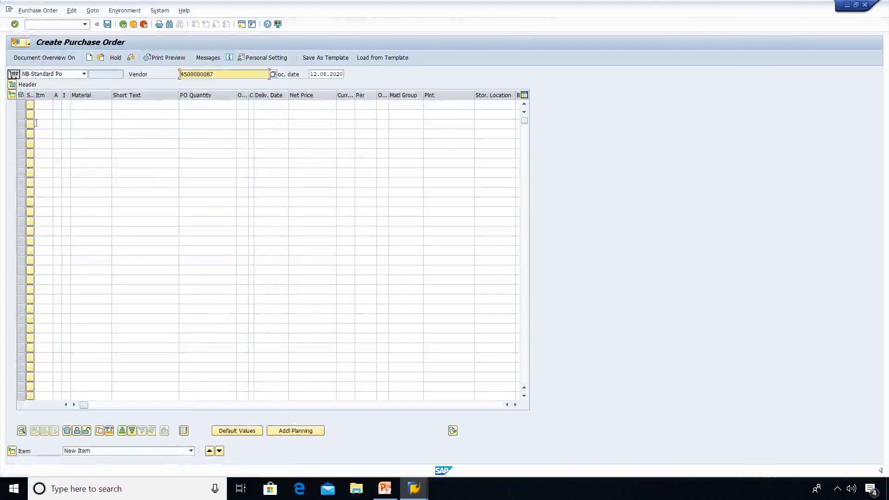
Set the first item's category to K (Consignment).
{"action": "left_click", "coordinate": [66, 105]}
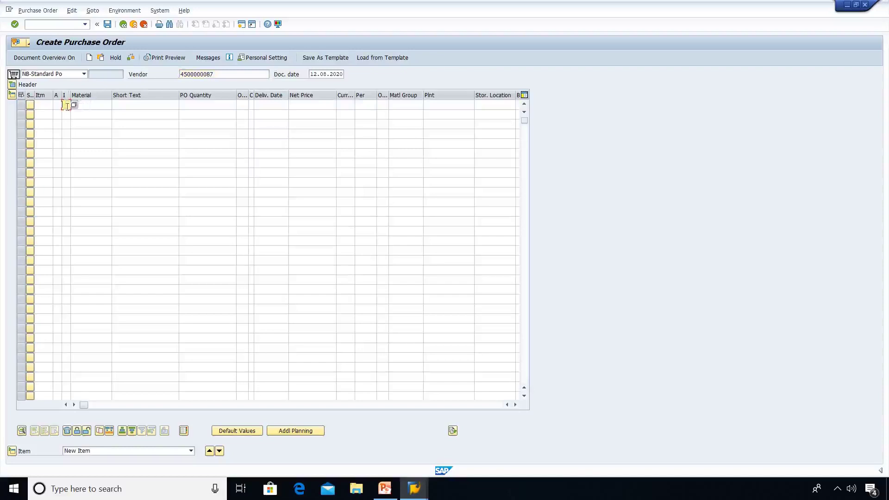
{"action": "left_click", "coordinate": [74, 106]}
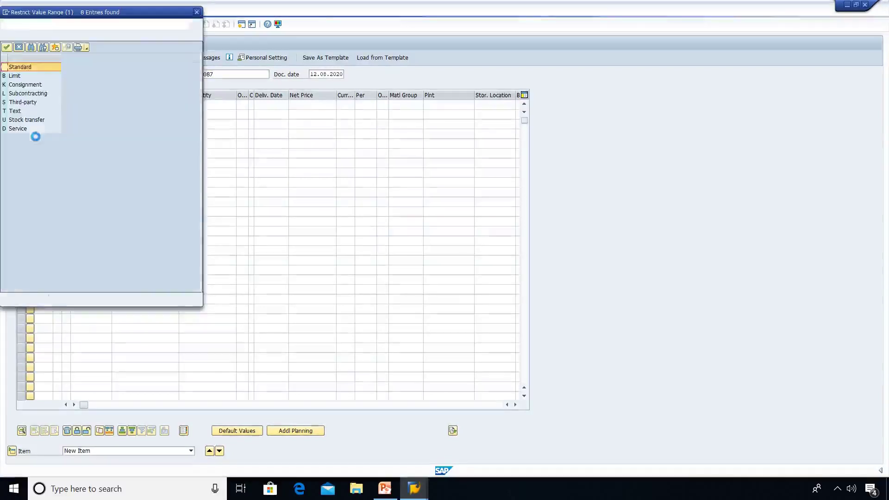
{"action": "left_click", "coordinate": [26, 86]}
{"action": "double_click", "coordinate": [25, 86]}
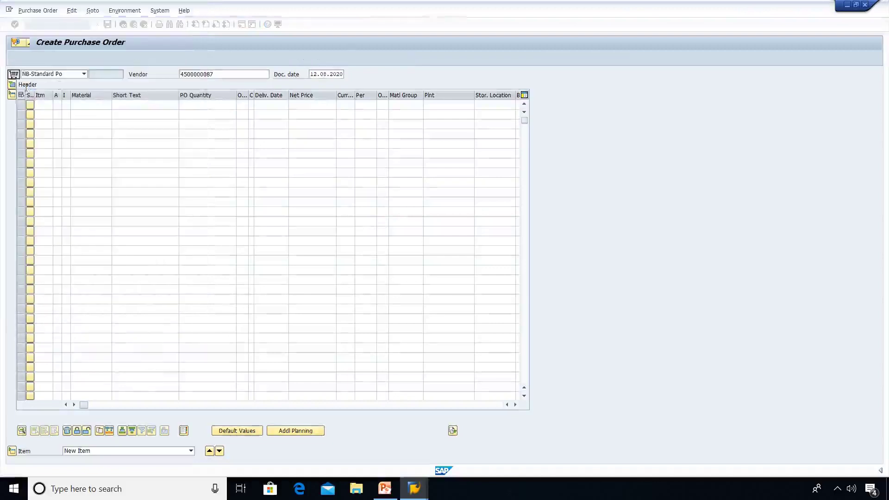
Choose material PINEAPPLE JUICE 1 LTR, quantity 120, plant be1 and storage location be1c.
{"action": "left_click", "coordinate": [102, 105]}
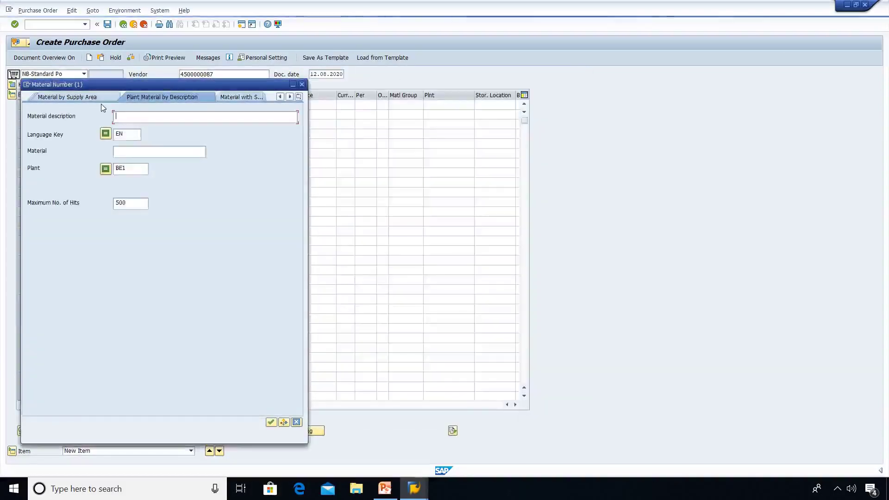
{"action": "key", "text": "Return"}
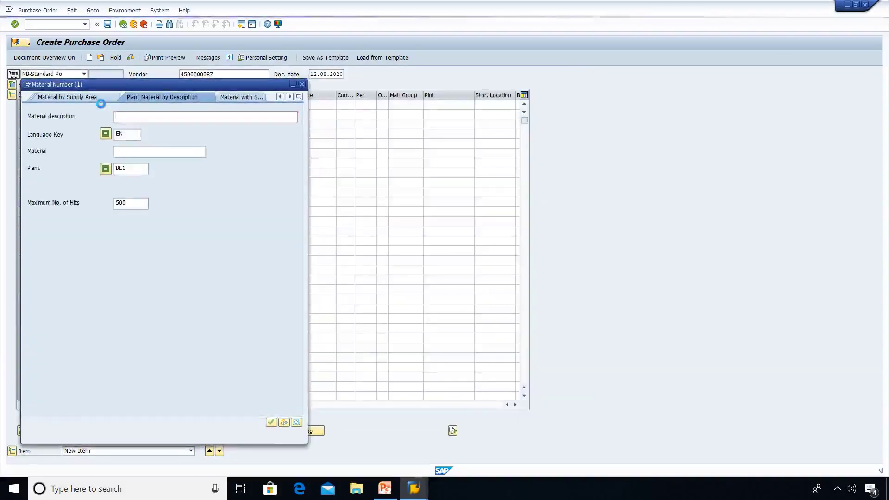
{"action": "key", "text": "Down"}
{"action": "key", "text": "Down"}
{"action": "key", "text": "Down"}
{"action": "key", "text": "Down"}
{"action": "key", "text": "Down"}
{"action": "key", "text": "Down"}
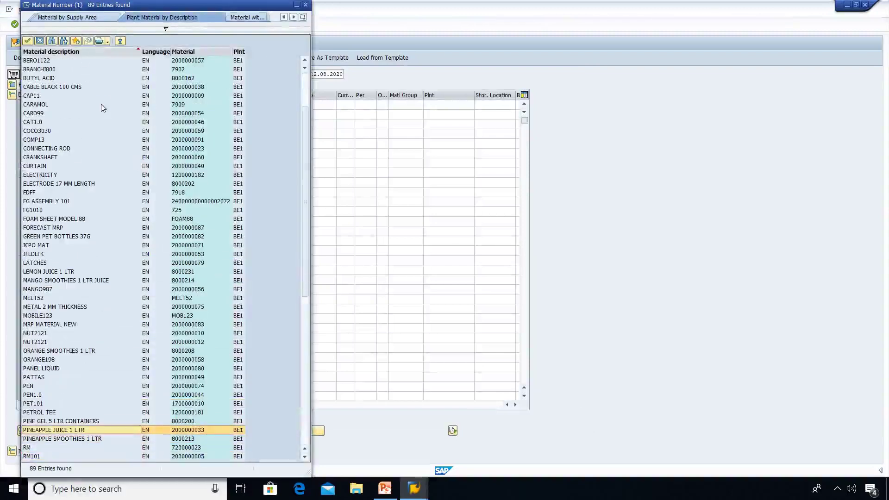
{"action": "key", "text": "Return"}
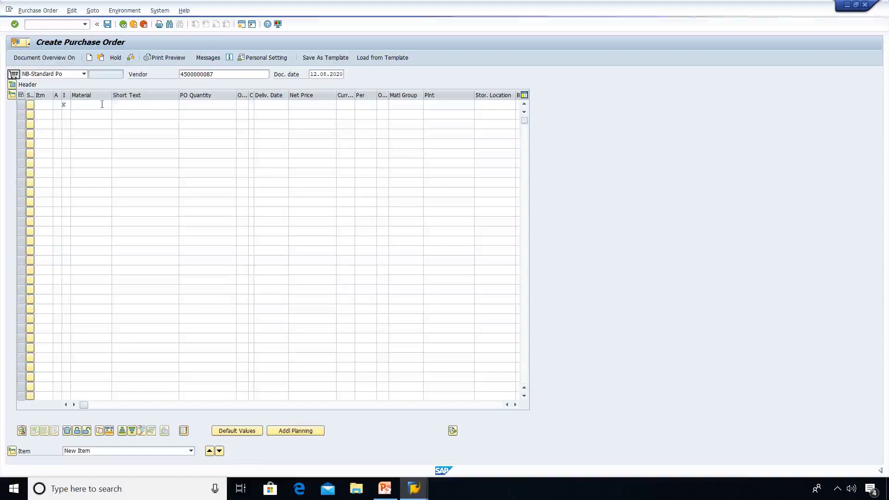
{"action": "key", "text": "Tab"}
{"action": "key", "text": "Tab"}
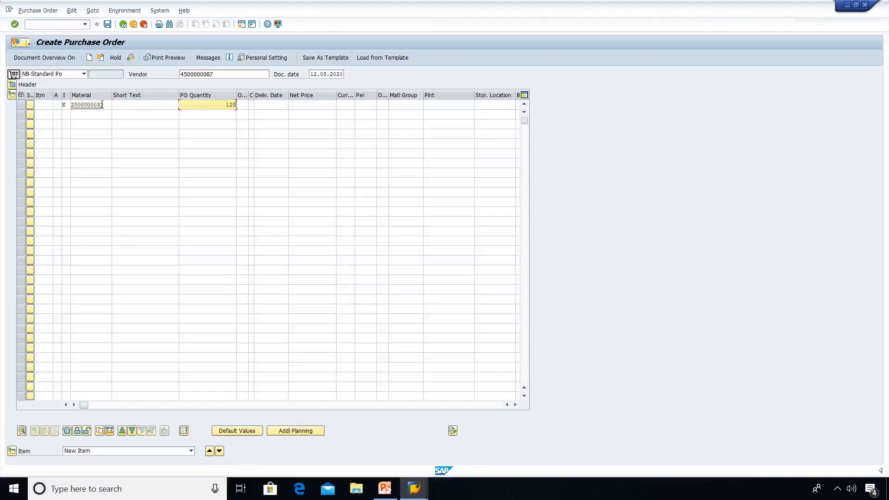
{"action": "key", "text": "Tab"}
{"action": "key", "text": "Tab"}
{"action": "key", "text": "Tab"}
{"action": "key", "text": "Tab"}
{"action": "key", "text": "Tab"}
{"action": "key", "text": "Tab"}
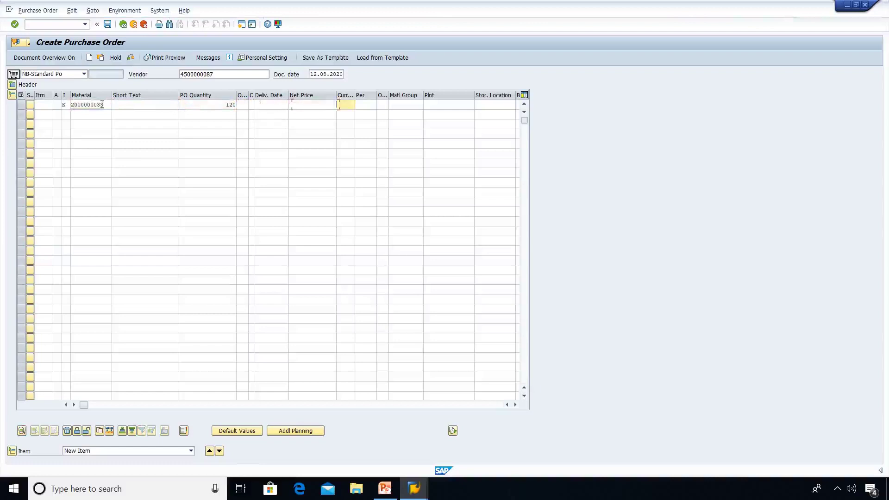
{"action": "key", "text": "Tab"}
{"action": "key", "text": "Tab"}
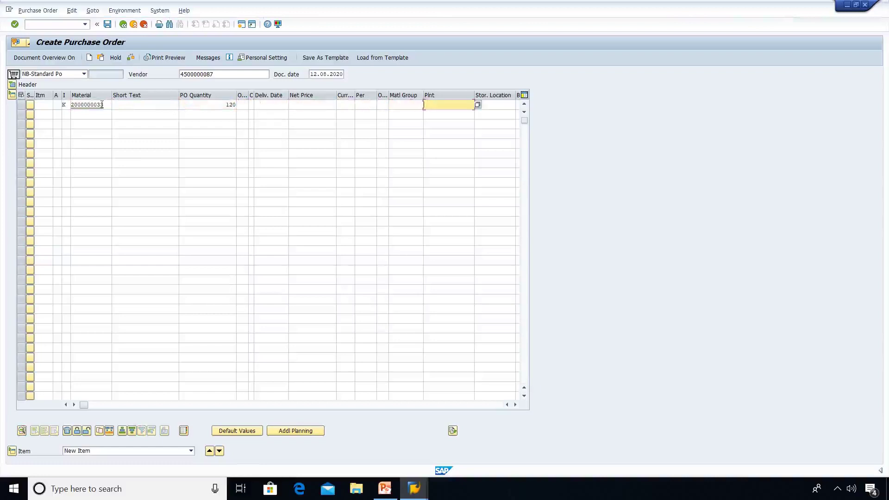
{"action": "type", "text": "be1"}
{"action": "key", "text": "Tab"}
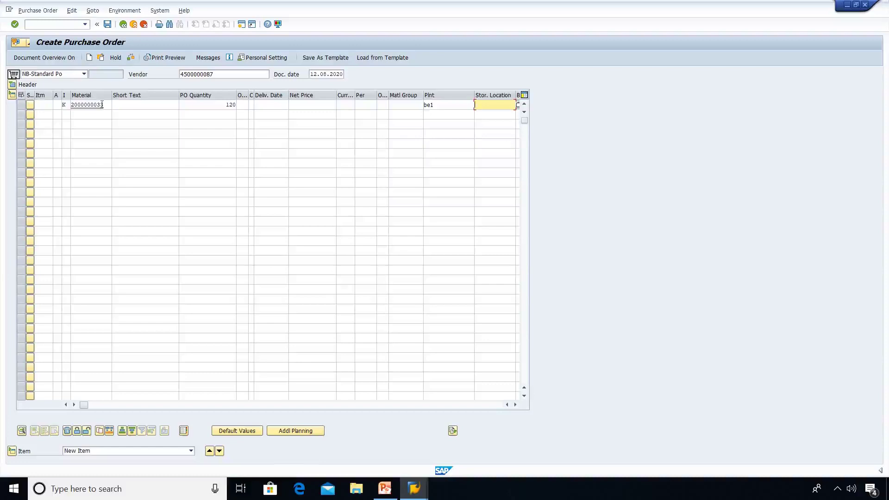
{"action": "type", "text": "be"}
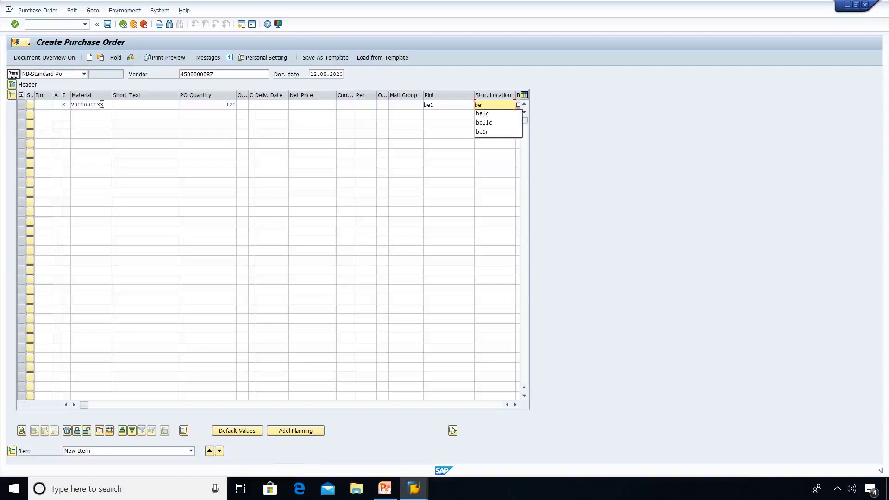
{"action": "type", "text": "1c"}
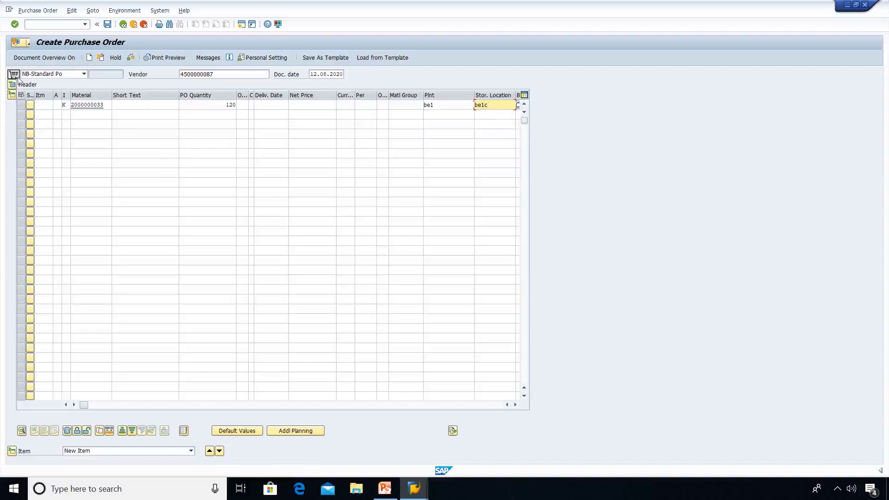
Validate the Pineapple juice 1 ltr item and change the purchasing group to 351.
{"action": "left_click", "coordinate": [12, 86]}
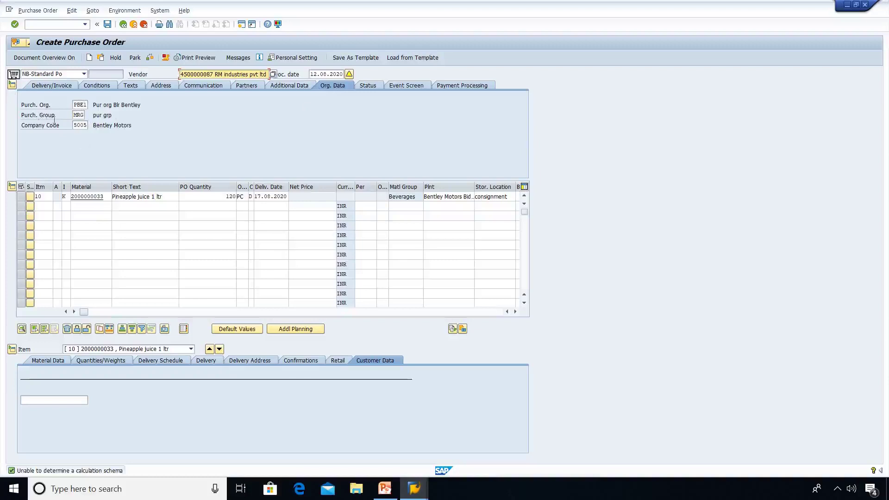
{"action": "left_click", "coordinate": [84, 115]}
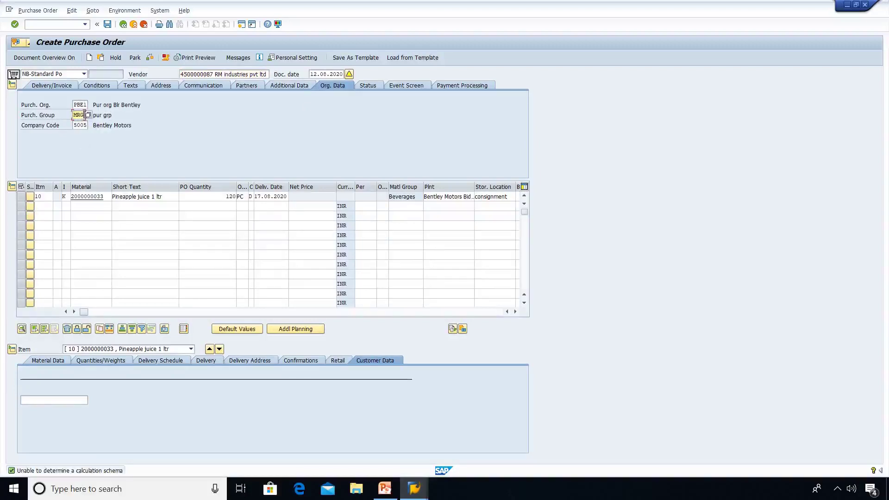
{"action": "key", "text": "BackSpace"}
{"action": "key", "text": "BackSpace"}
{"action": "type", "text": "351"}
Save the consignment purchase order, confirming Save despite the system messages.
{"action": "left_click", "coordinate": [108, 24]}
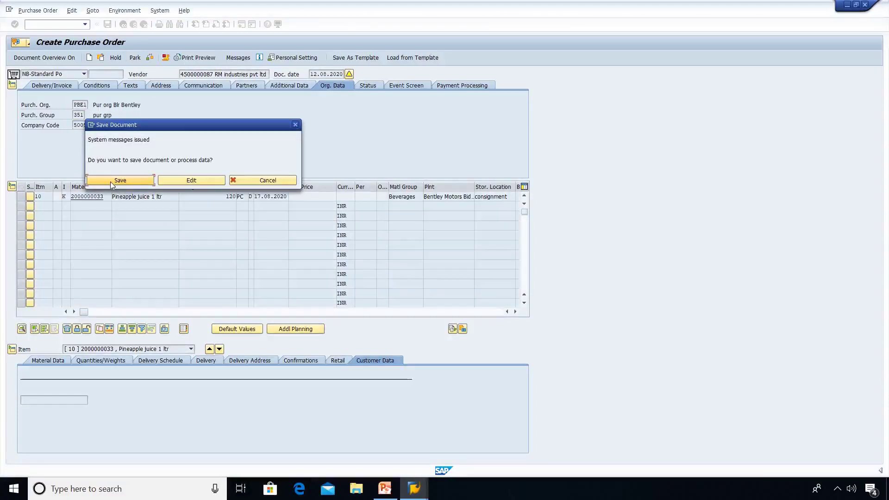
{"action": "left_click", "coordinate": [114, 184]}
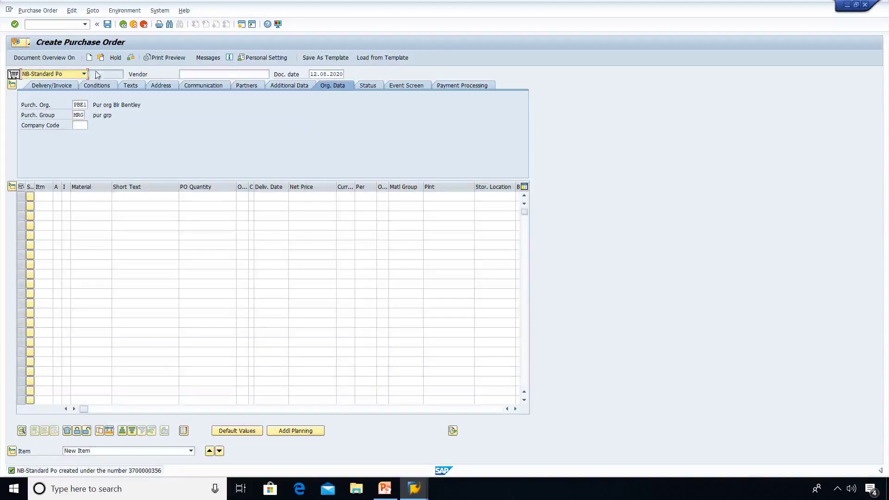
{"action": "left_click", "coordinate": [58, 28]}
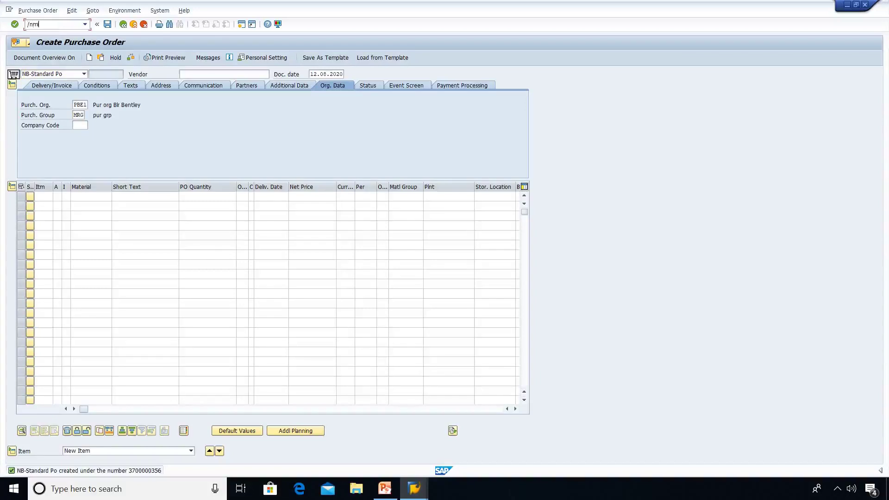
In goods receipt, adopt the consignment PO: Pineapple juice 1 ltr, 120 PC, movement 101.
{"action": "type", "text": "e21n"}
{"action": "key", "text": "Return"}
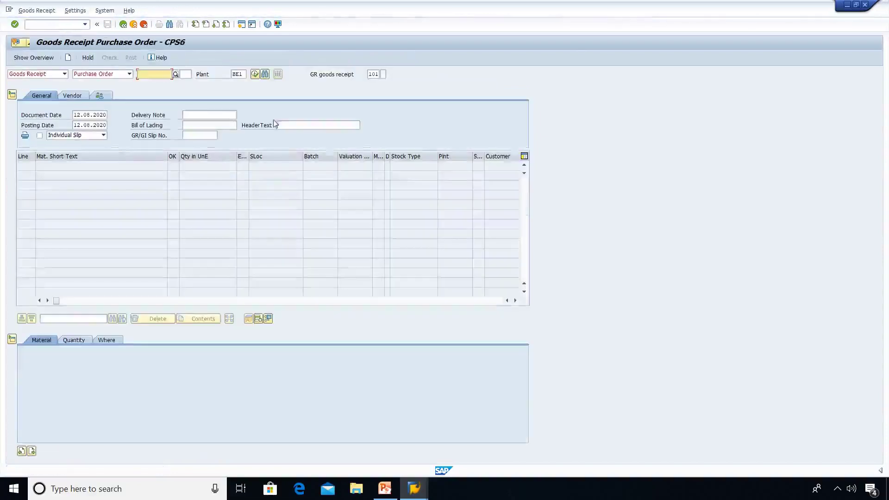
{"action": "key", "text": "Return"}
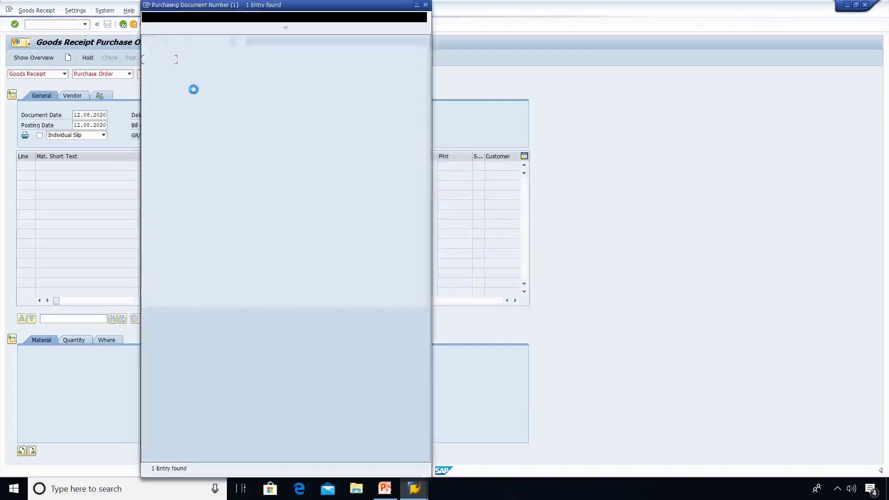
{"action": "key", "text": "Return"}
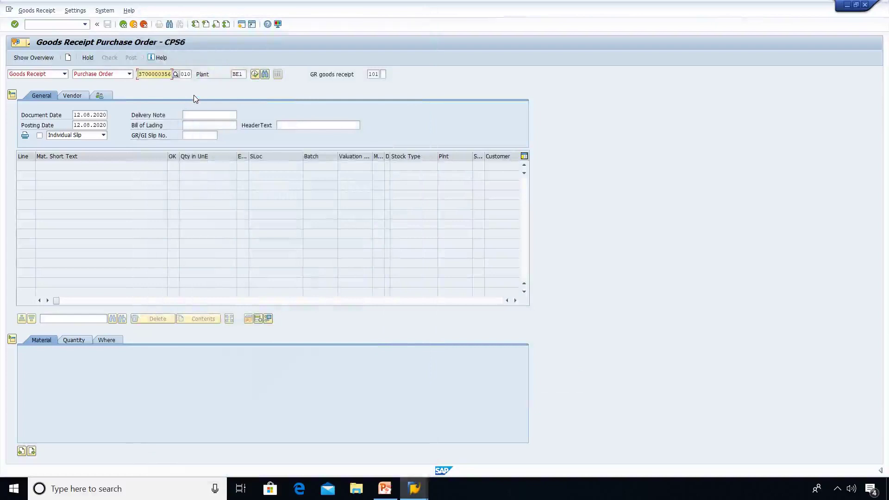
{"action": "key", "text": "Return"}
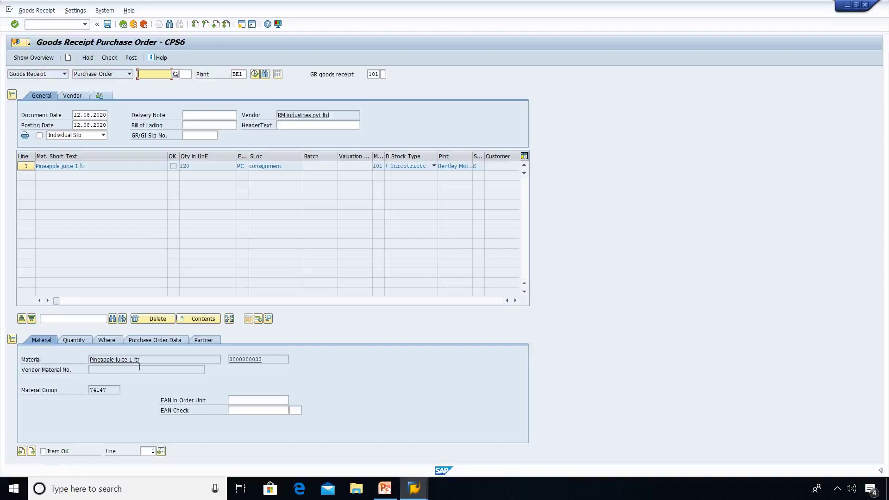
Flag the Pineapple juice 1 ltr item OK and review its Where and Purchase Order Data tabs.
{"action": "left_click", "coordinate": [44, 452]}
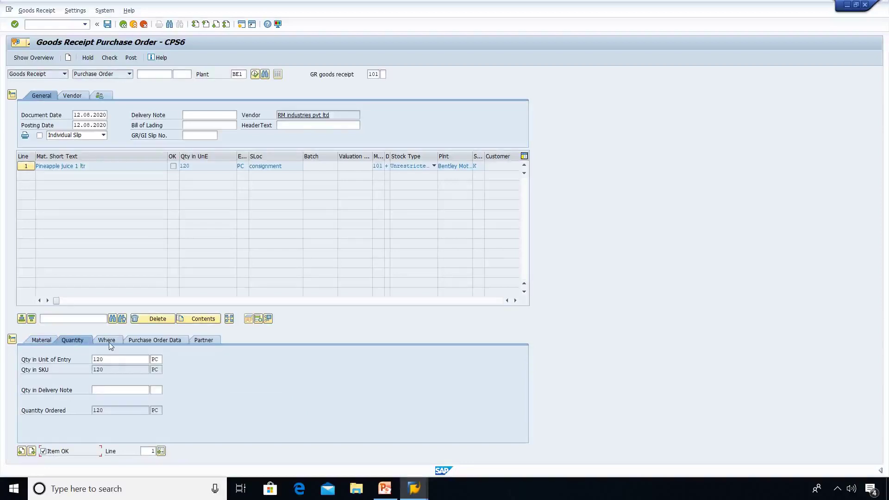
{"action": "left_click", "coordinate": [108, 340]}
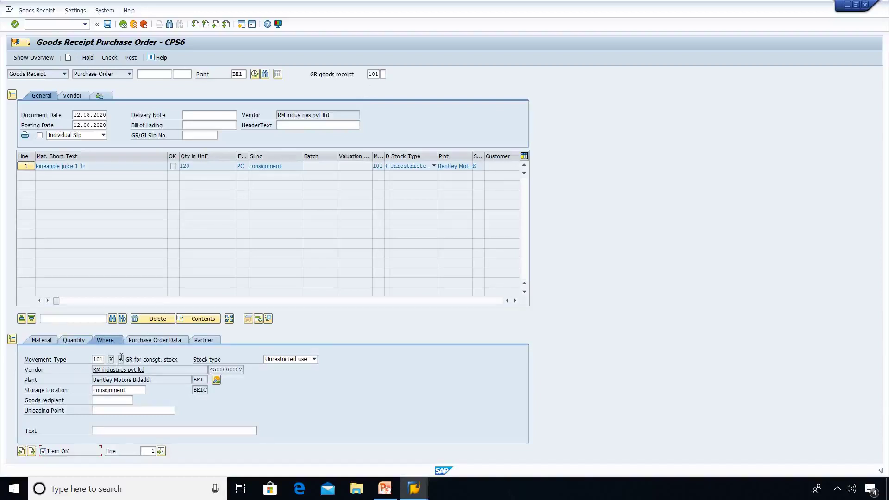
{"action": "left_click", "coordinate": [184, 342]}
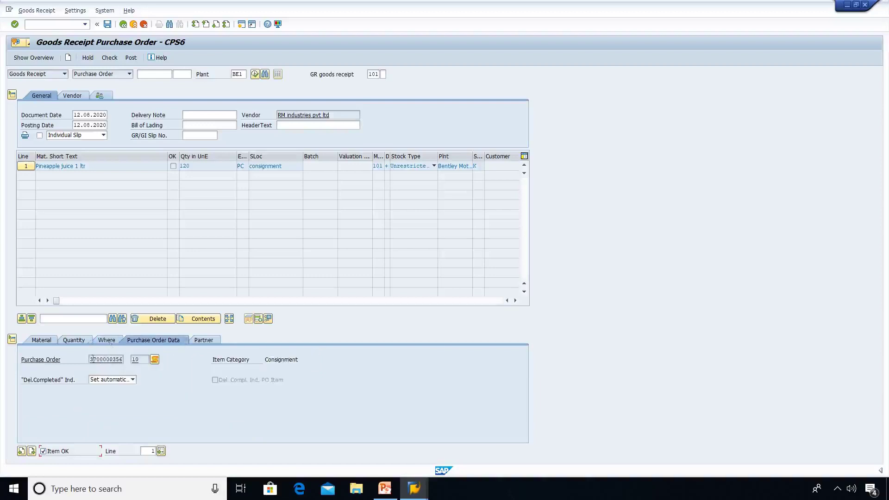
{"action": "left_click", "coordinate": [110, 342]}
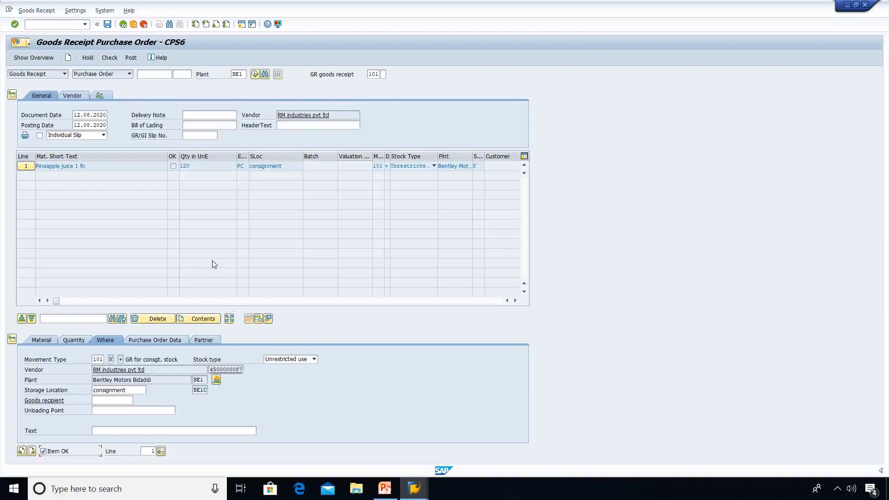
Post the consignment goods receipt in MIGO, creating material document 990000524.
{"action": "left_click", "coordinate": [134, 60]}
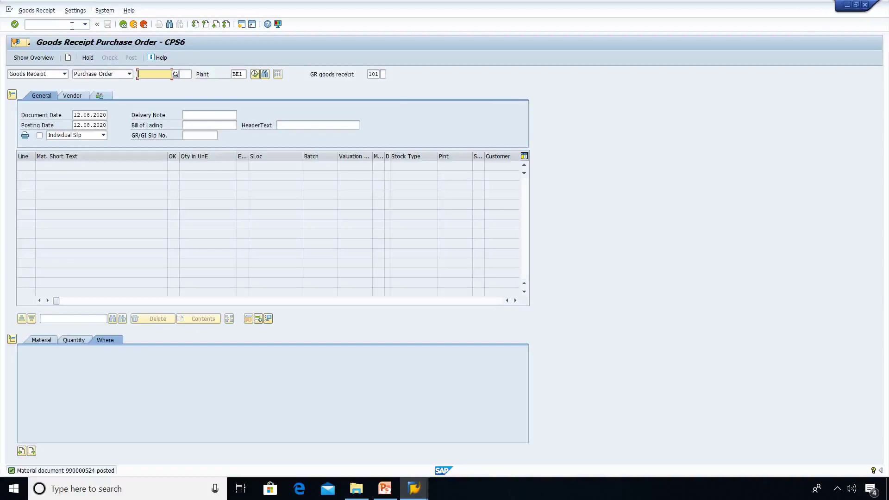
{"action": "key", "text": "F3"}
{"action": "type", "text": "/"}
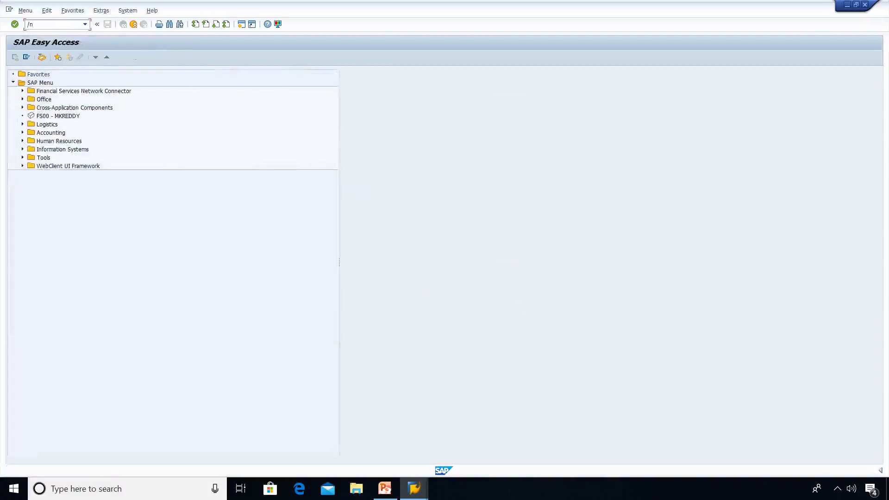
{"action": "type", "text": "nmmbe"}
{"action": "key", "text": "Return"}
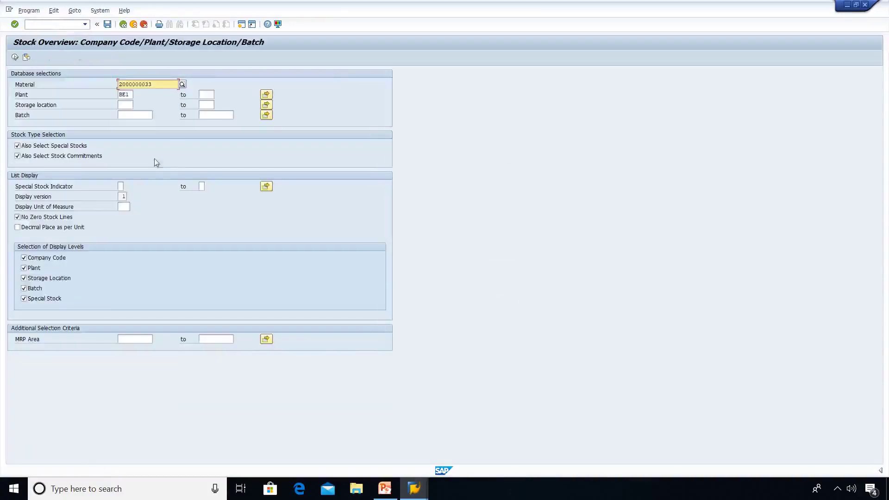
{"action": "left_click", "coordinate": [15, 58]}
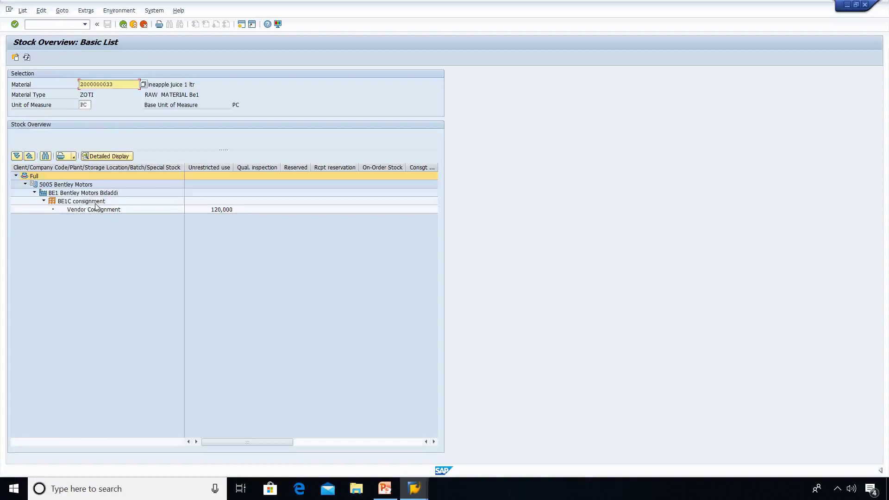
{"action": "left_click", "coordinate": [40, 27]}
{"action": "type", "text": "/nmb1b"}
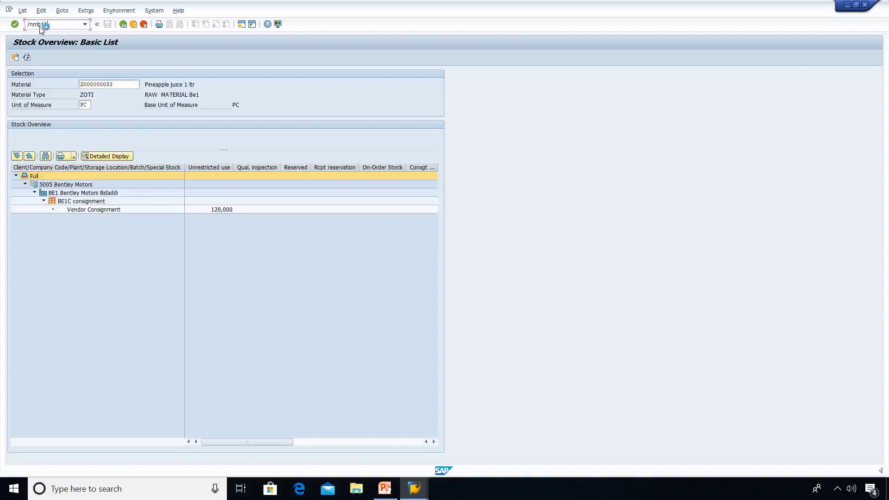
Start an MB1B transfer posting with movement type 411, special stock K, storage location BE1C.
{"action": "key", "text": "Return"}
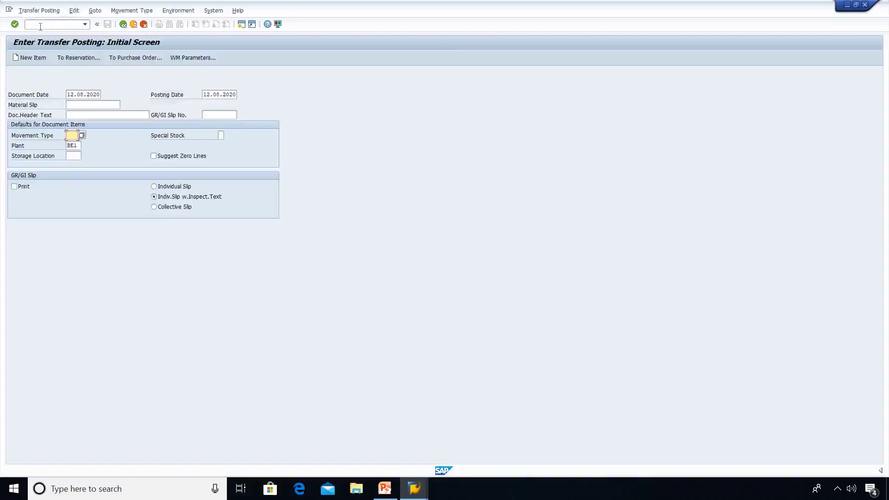
{"action": "type", "text": "411"}
{"action": "key", "text": "Tab"}
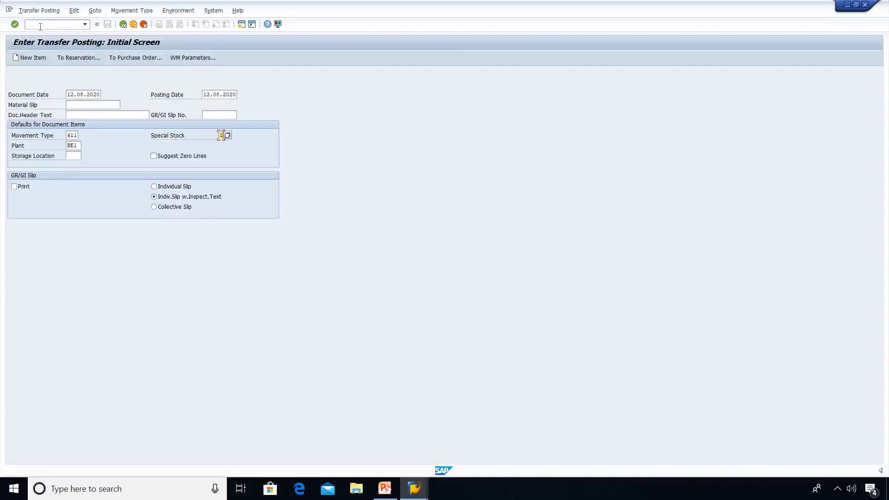
{"action": "type", "text": "k"}
{"action": "left_click", "coordinate": [74, 156]}
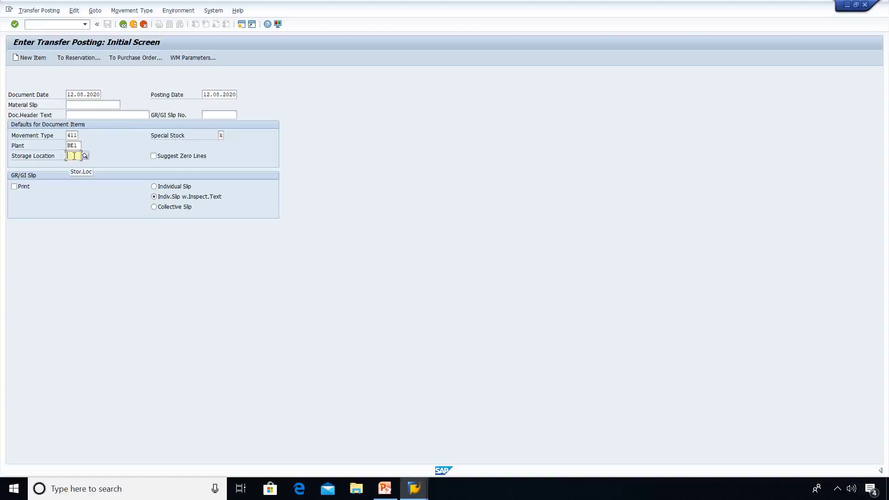
{"action": "type", "text": "be1c"}
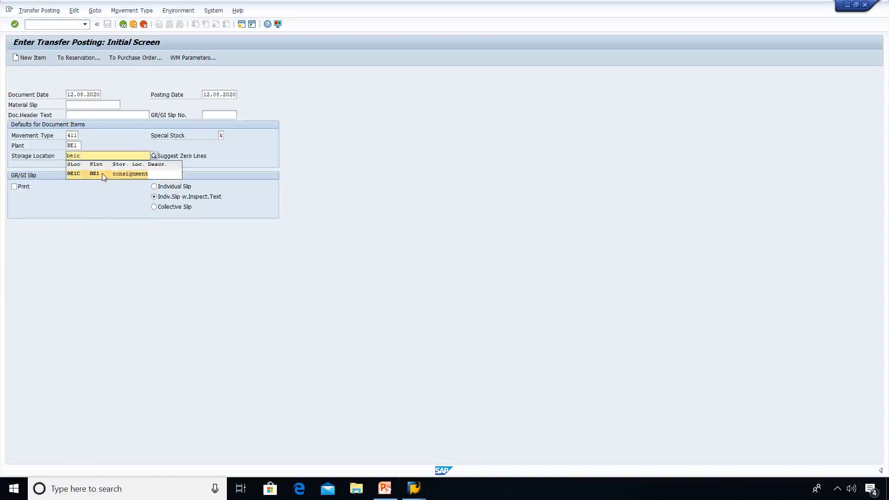
{"action": "left_click", "coordinate": [102, 173]}
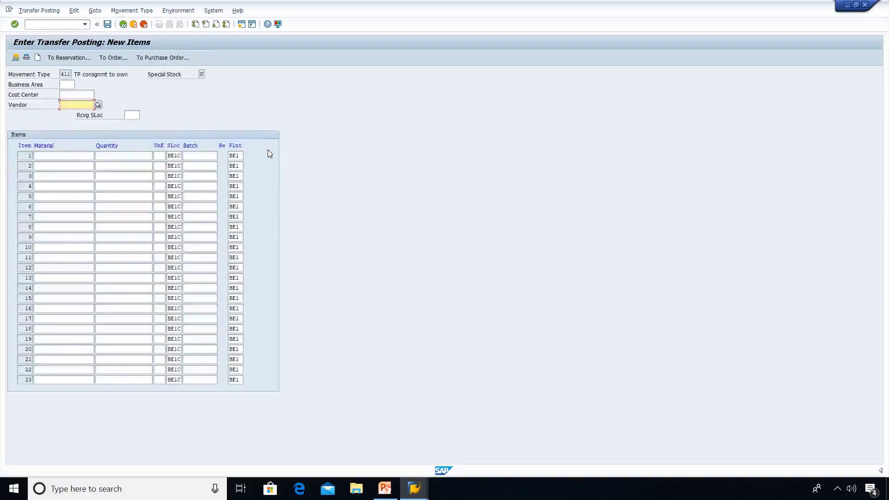
Set the vendor to RM INDUSTRIES and enter BE1R as the receiving storage location.
{"action": "left_click", "coordinate": [98, 105]}
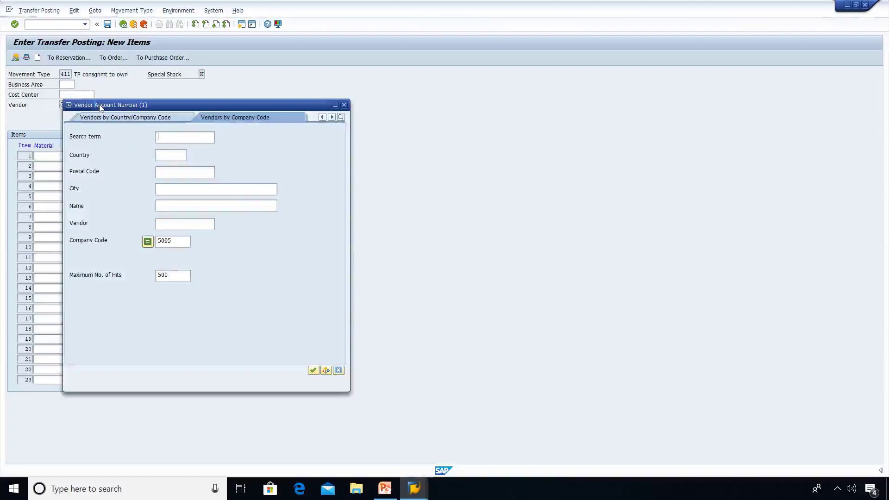
{"action": "key", "text": "Return"}
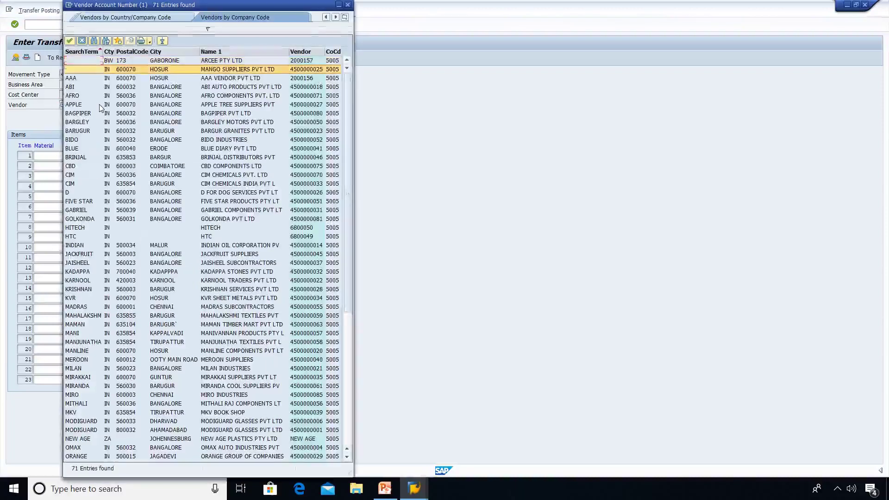
{"action": "key", "text": "Down"}
{"action": "key", "text": "Down"}
{"action": "key", "text": "Down"}
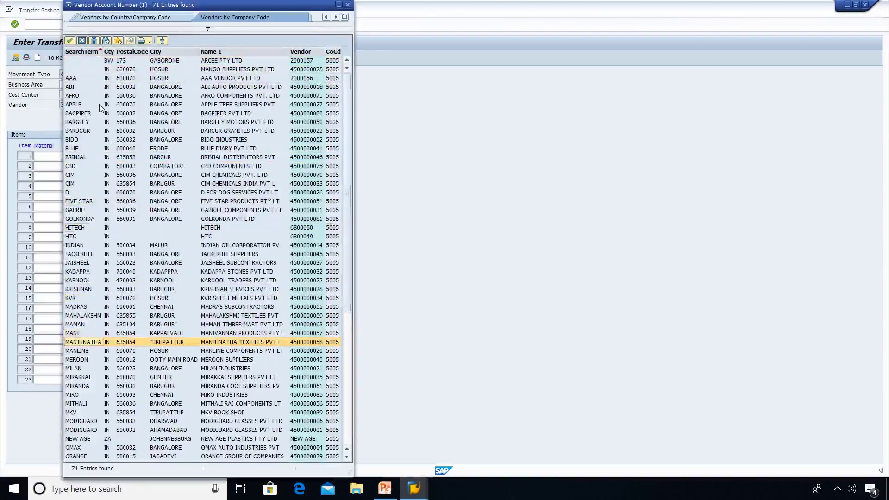
{"action": "key", "text": "Down"}
{"action": "key", "text": "Down"}
{"action": "key", "text": "Down"}
{"action": "key", "text": "Down"}
{"action": "key", "text": "Down"}
{"action": "key", "text": "Down"}
{"action": "key", "text": "Down"}
{"action": "key", "text": "Down"}
{"action": "key", "text": "Down"}
{"action": "key", "text": "Down"}
{"action": "key", "text": "Down"}
{"action": "key", "text": "Down"}
{"action": "key", "text": "Down"}
{"action": "key", "text": "Down"}
{"action": "key", "text": "Down"}
{"action": "key", "text": "Down"}
{"action": "key", "text": "Down"}
{"action": "key", "text": "Down"}
{"action": "key", "text": "Down"}
{"action": "key", "text": "Down"}
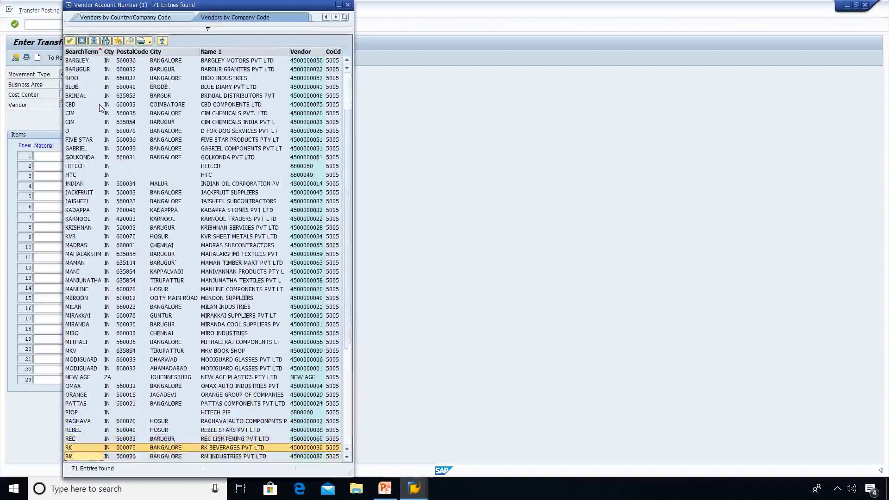
{"action": "key", "text": "Down"}
{"action": "key", "text": "Return"}
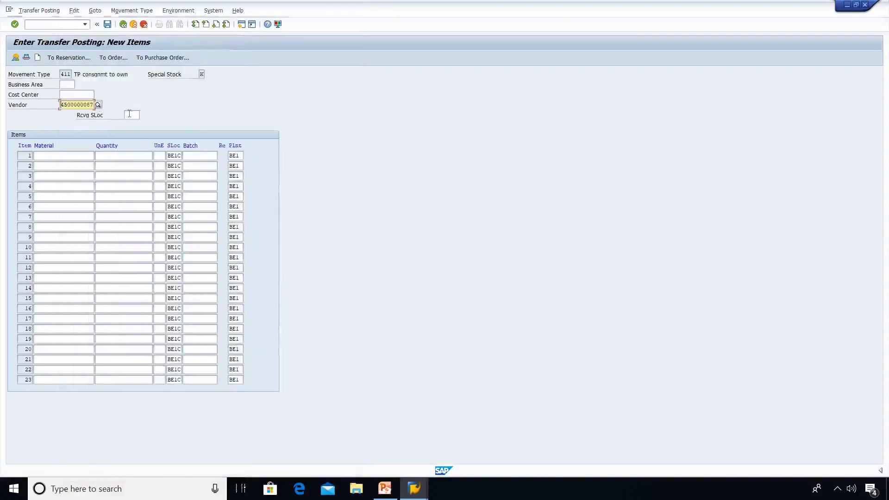
{"action": "left_click", "coordinate": [129, 114]}
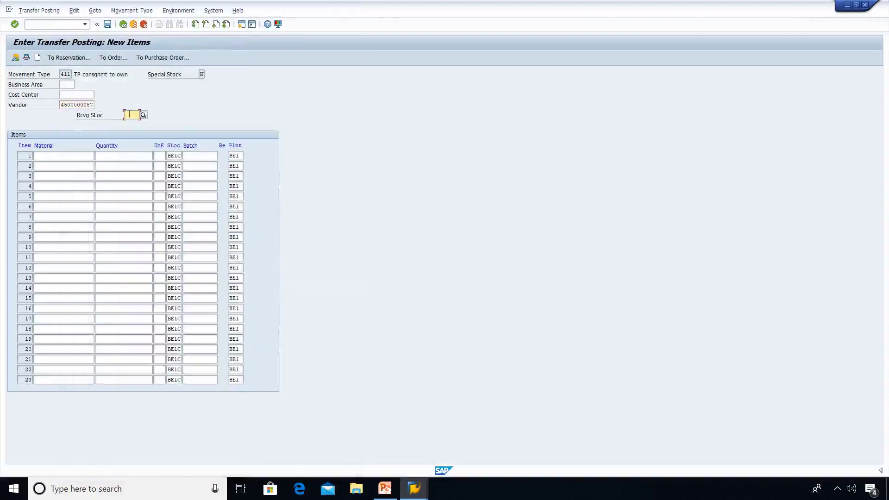
{"action": "type", "text": "belr"}
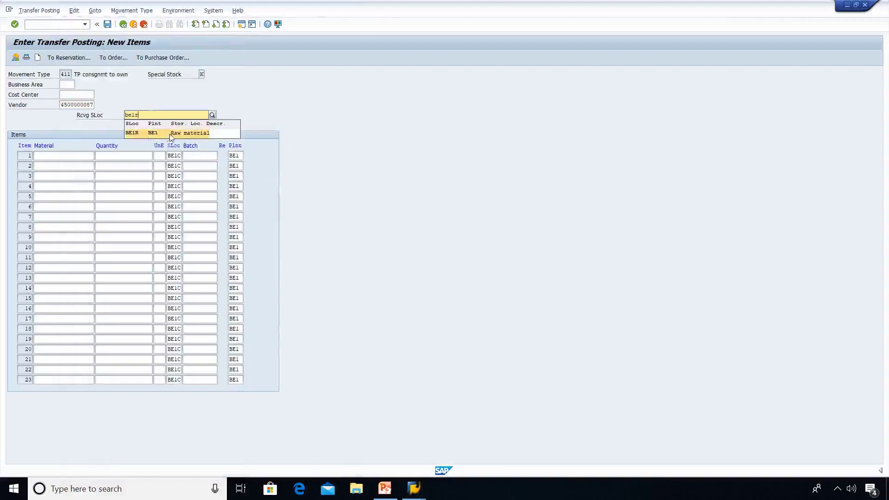
Pick receiving storage location BE1R and PINEAPPLE JUICE 1 LTR as item 1's material.
{"action": "left_click", "coordinate": [190, 135]}
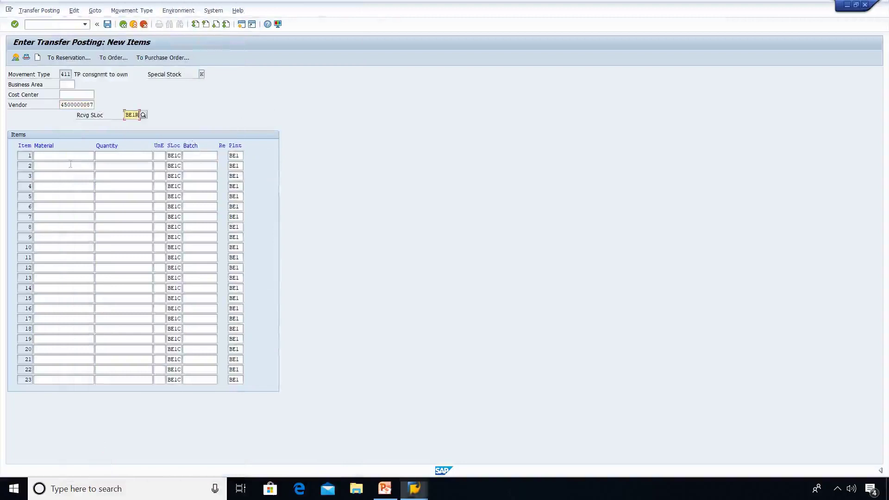
{"action": "left_click", "coordinate": [68, 157]}
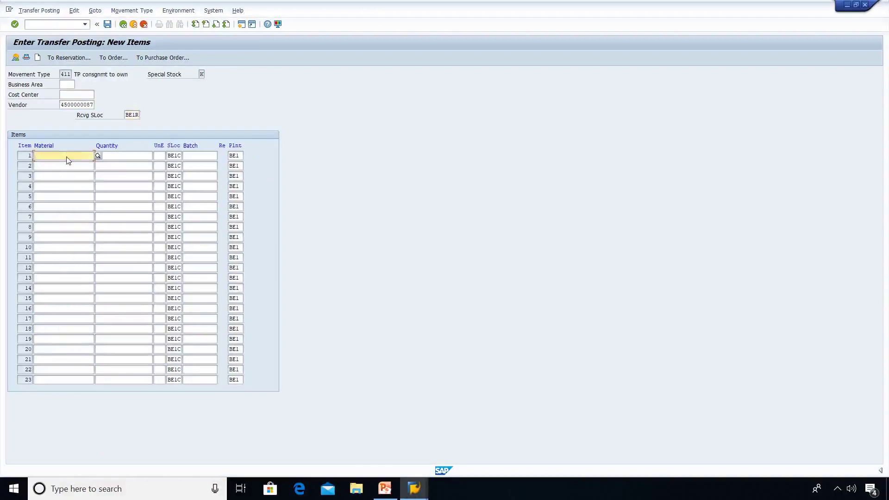
{"action": "key", "text": "F4"}
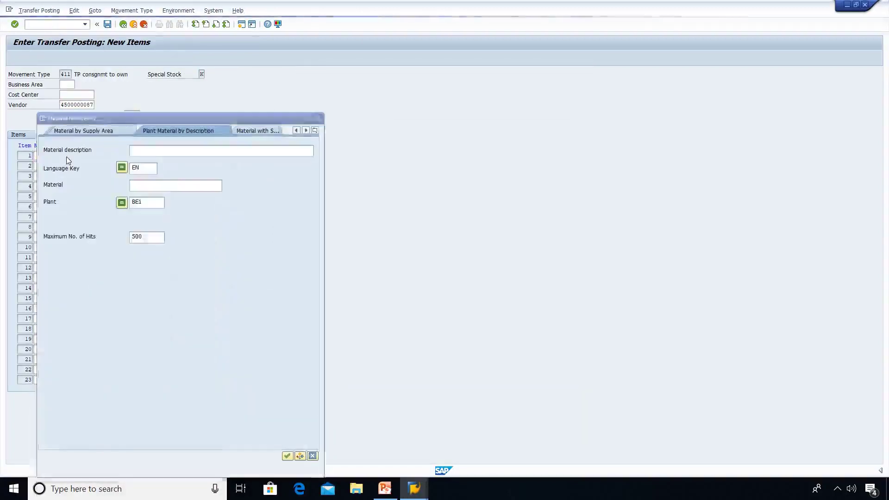
{"action": "key", "text": "Return"}
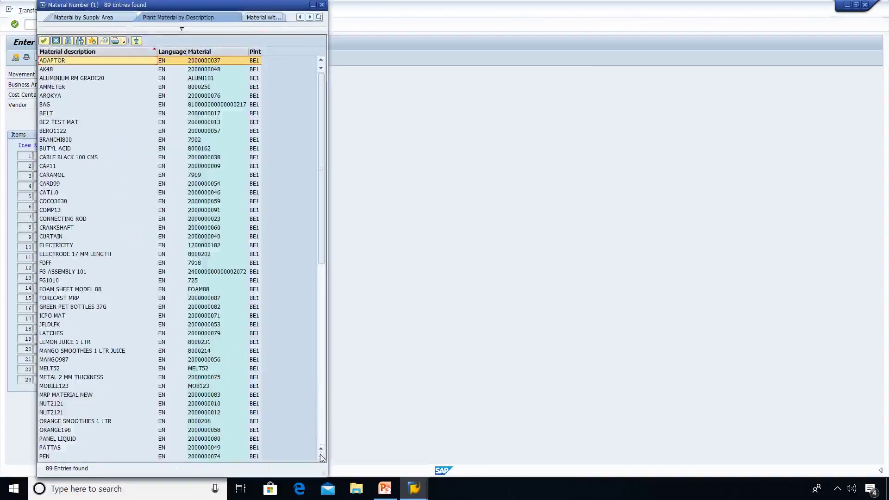
{"action": "scroll", "coordinate": [66, 456], "scroll_direction": "down", "scroll_amount": 3}
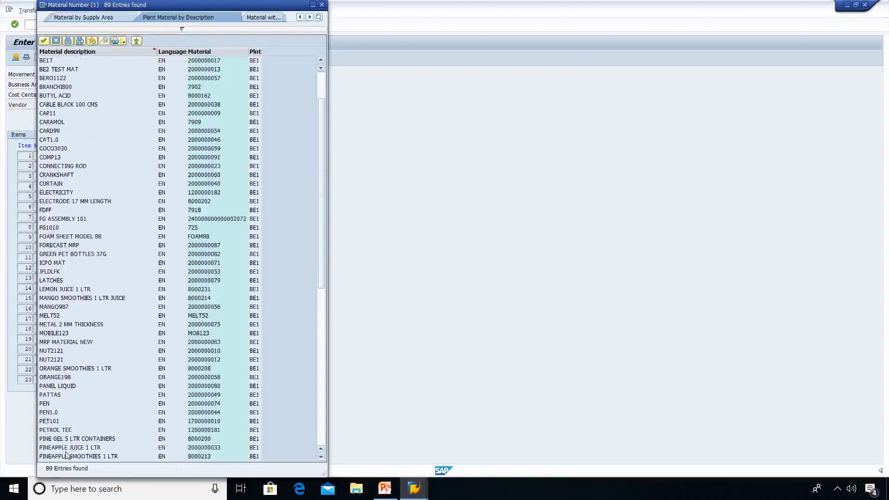
{"action": "left_click", "coordinate": [94, 449]}
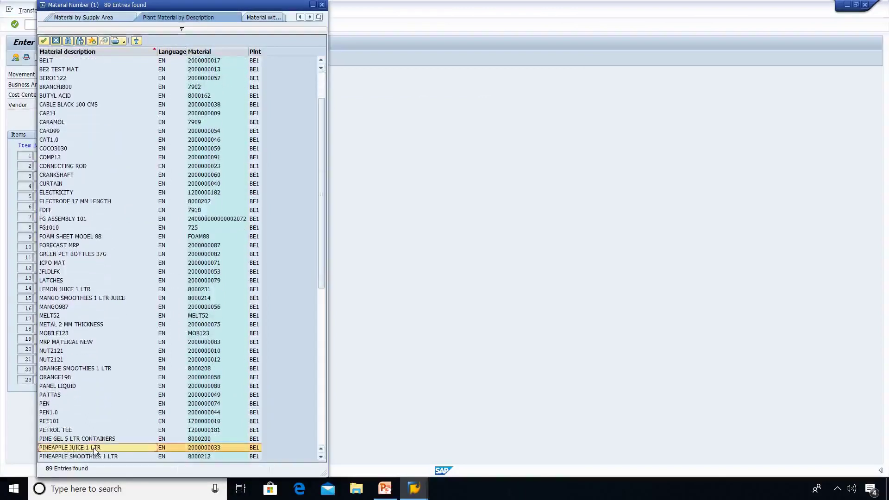
{"action": "double_click", "coordinate": [94, 449]}
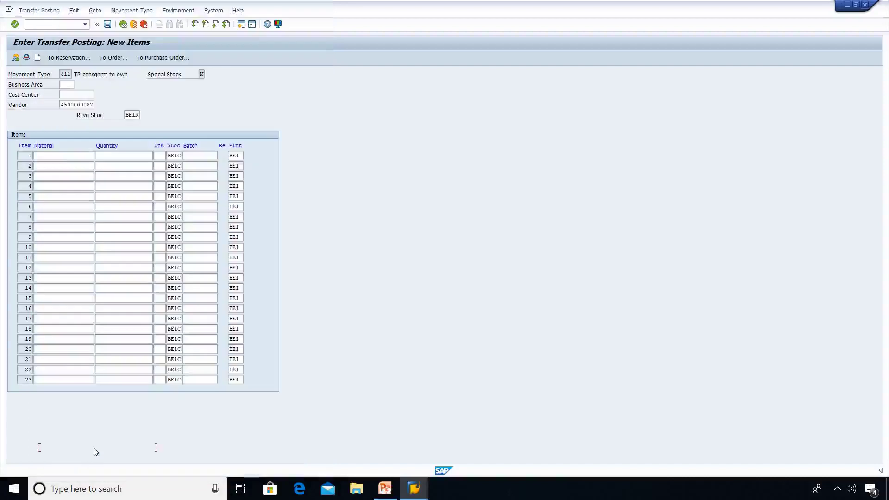
Enter quantity 55 for item 1 and attempt posting, which fails as the material isn't in BE1R.
{"action": "key", "text": "Tab"}
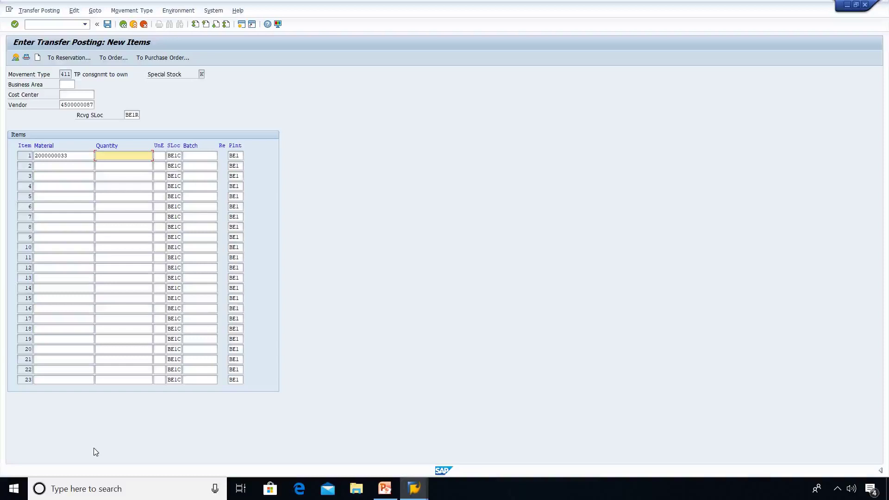
{"action": "type", "text": "55"}
{"action": "key", "text": "Tab"}
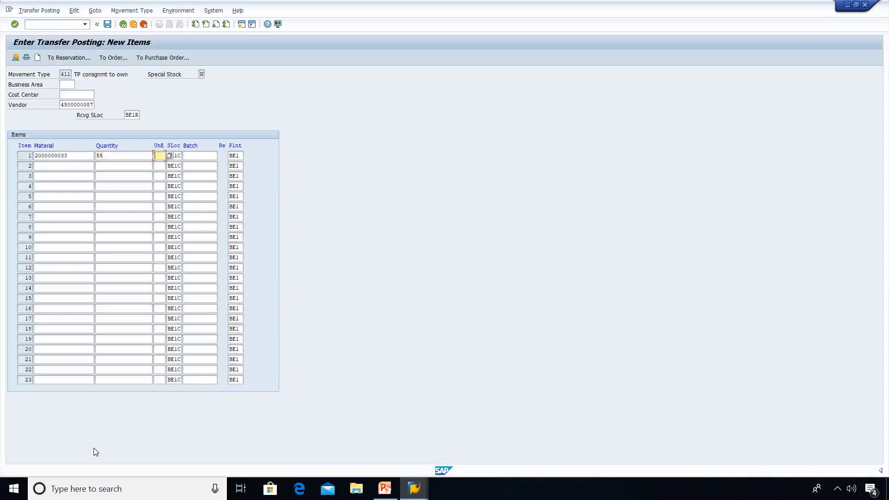
{"action": "key", "text": "Tab"}
{"action": "left_click", "coordinate": [107, 25]}
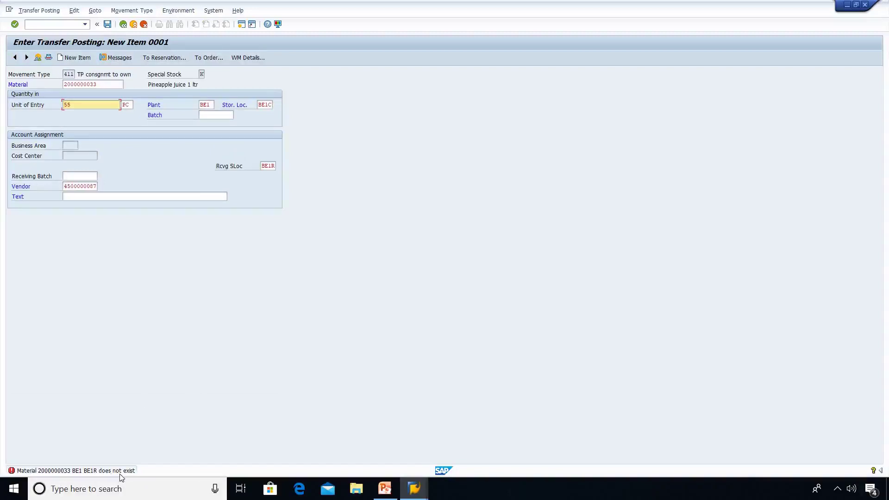
{"action": "left_click", "coordinate": [61, 26]}
{"action": "type", "text": "/nmb"}
{"action": "key", "text": "Return"}
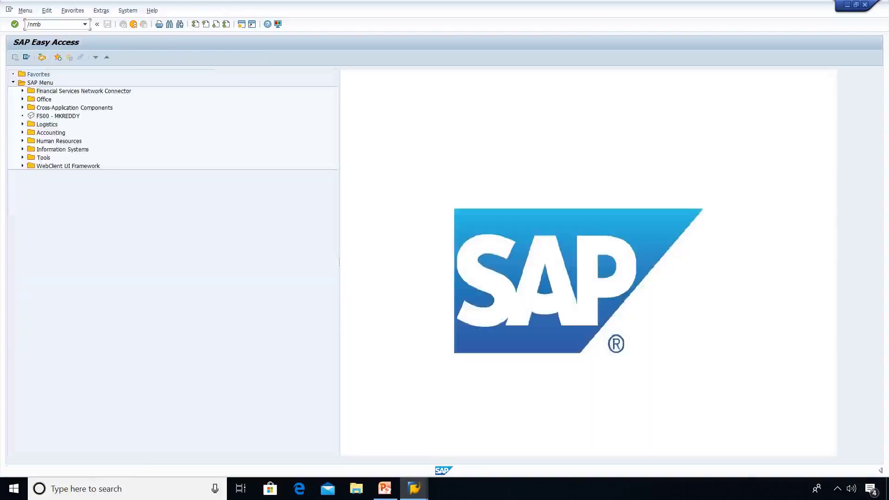
{"action": "key", "text": "BackSpace"}
{"action": "key", "text": "BackSpace"}
{"action": "type", "text": "mmsc"}
{"action": "key", "text": "Return"}
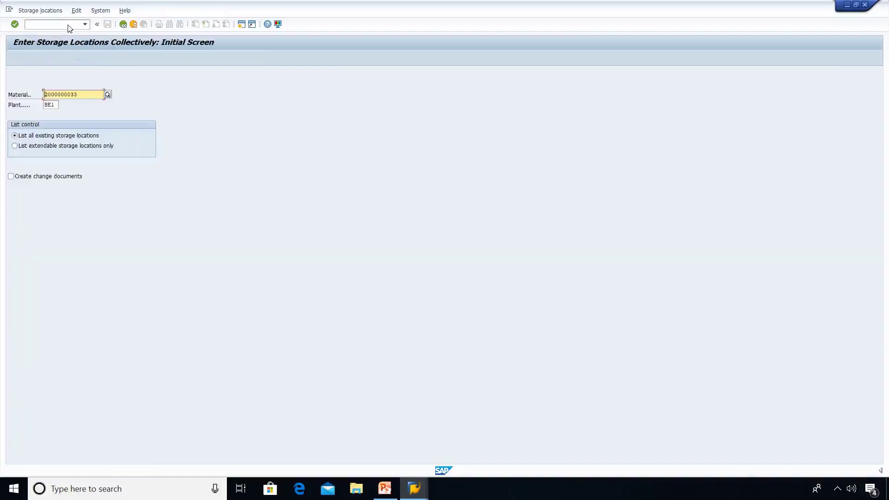
{"action": "key", "text": "Return"}
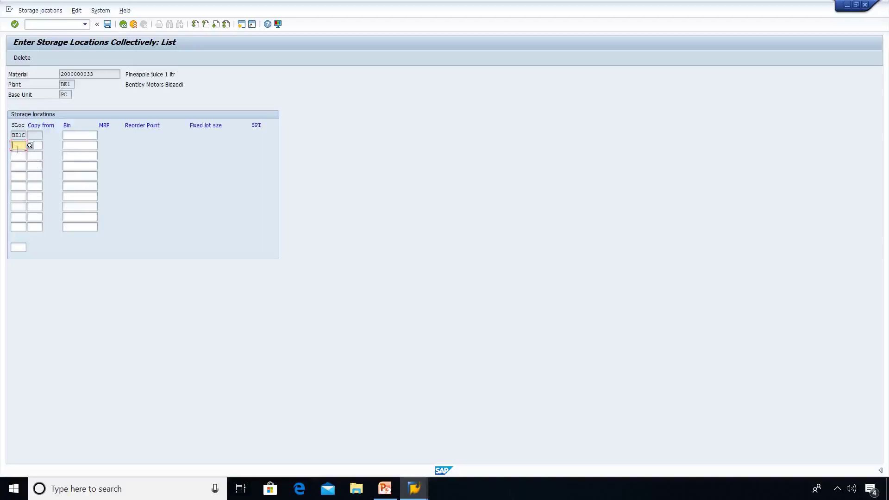
{"action": "type", "text": "be1r"}
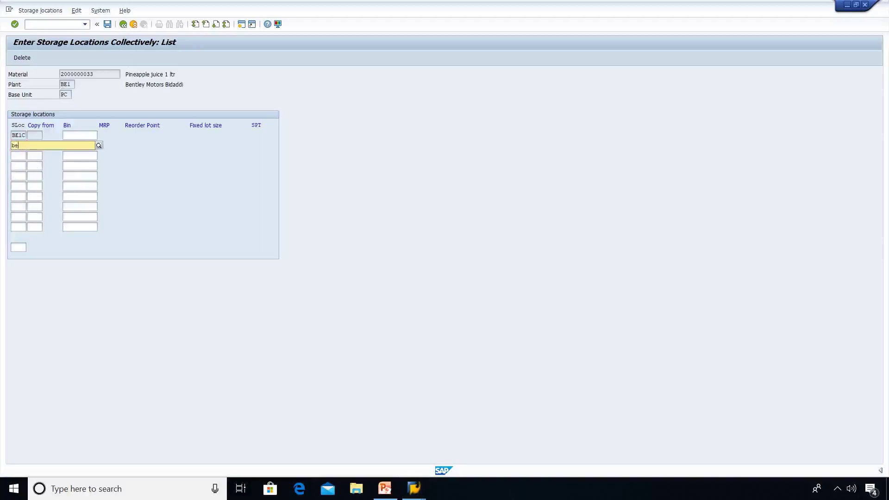
{"action": "left_click", "coordinate": [107, 25]}
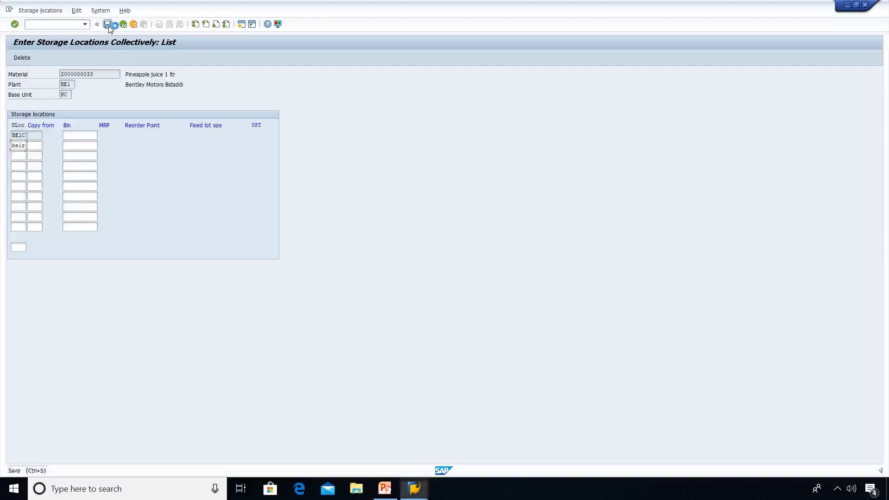
{"action": "key", "text": "ctrl+s"}
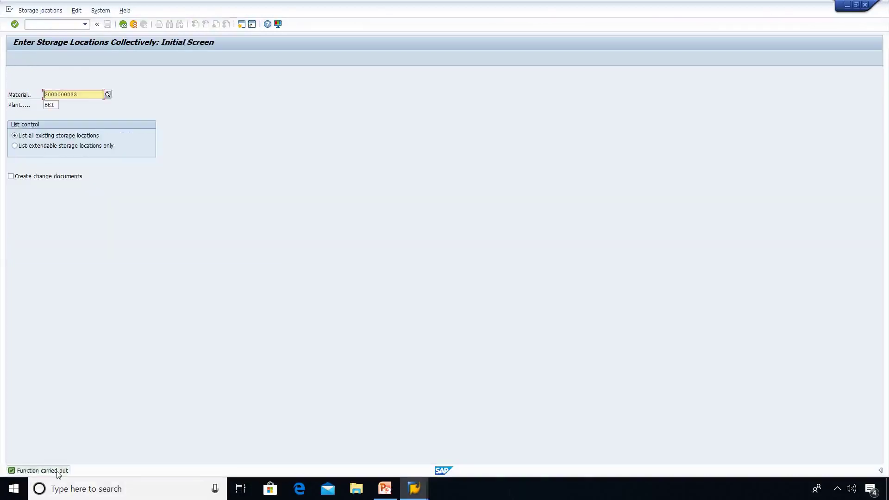
Post the 411 transfer of 55 PC from vendor consignment into own stock at BE1R.
{"action": "left_click", "coordinate": [59, 26]}
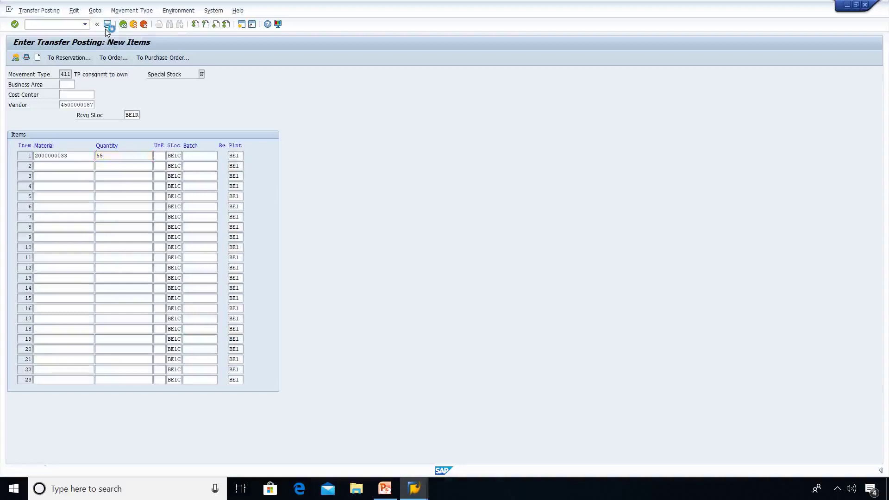
{"action": "left_click", "coordinate": [107, 24]}
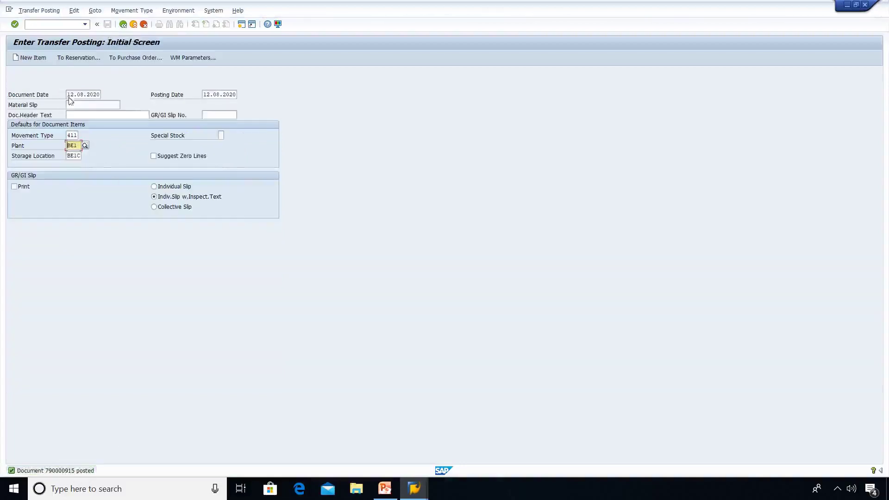
Open MRKO for company code 5005 with Pipeline unticked and the Settle option chosen.
{"action": "left_click", "coordinate": [53, 26]}
{"action": "type", "text": "/nmrko"}
{"action": "key", "text": "Return"}
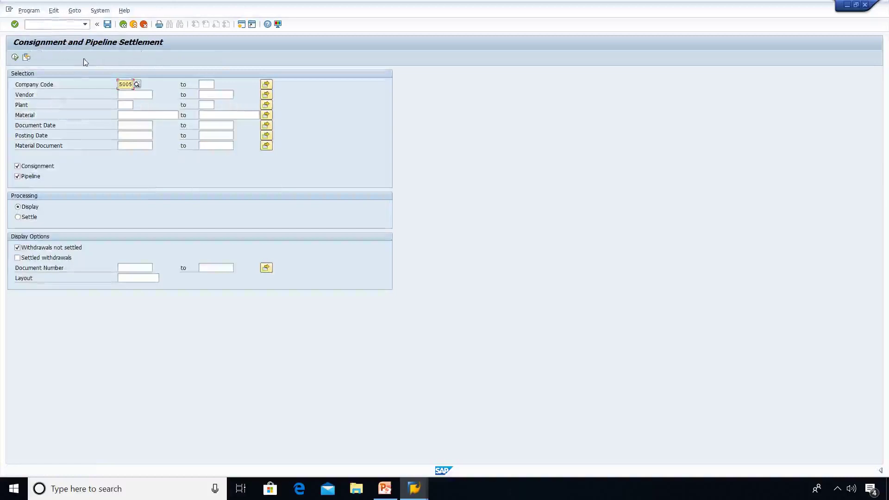
{"action": "left_click", "coordinate": [20, 177]}
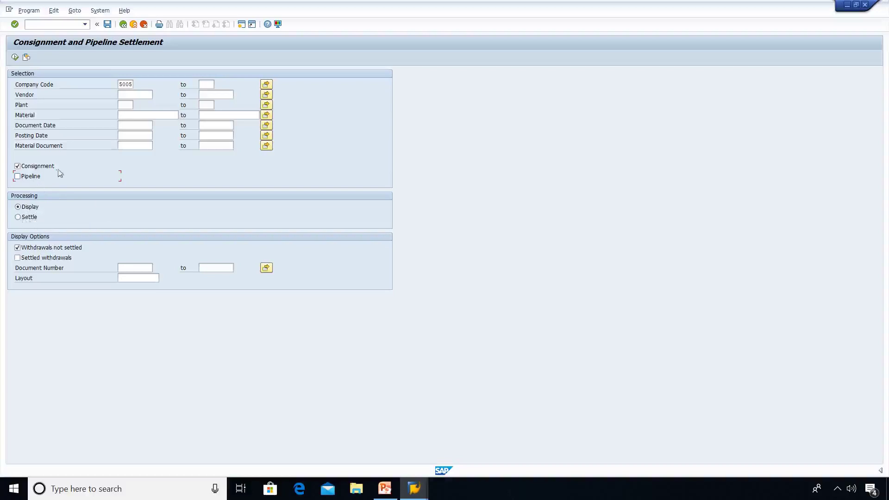
{"action": "left_click", "coordinate": [20, 218]}
{"action": "left_click", "coordinate": [134, 94]}
Choose the consignment vendor from the vendor search list.
{"action": "key", "text": "F8"}
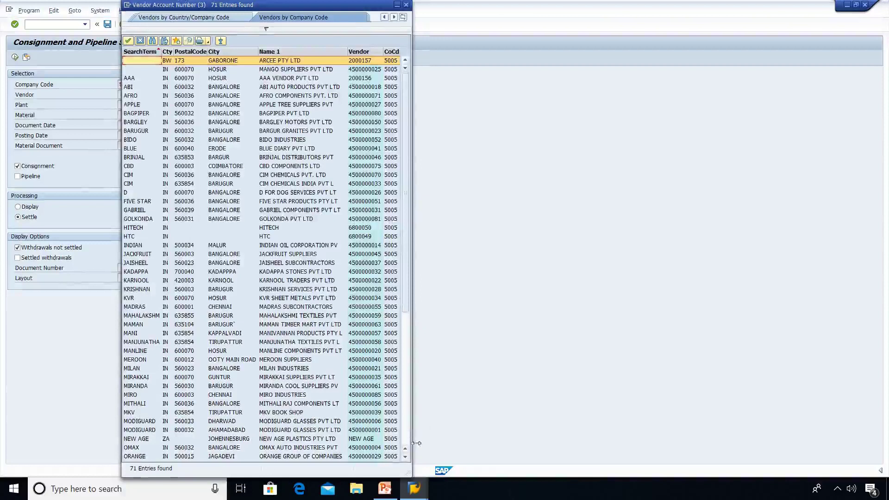
{"action": "left_click", "coordinate": [406, 457]}
{"action": "left_click", "coordinate": [405, 457]}
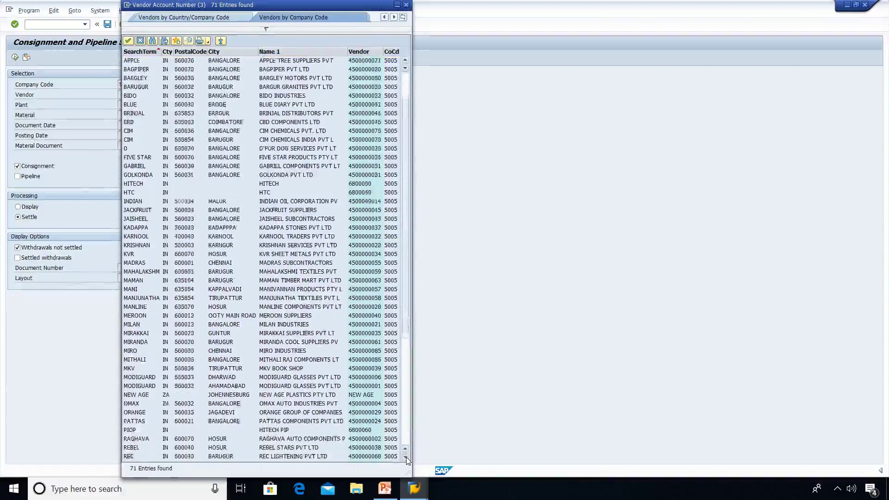
{"action": "left_click", "coordinate": [405, 457]}
{"action": "left_click", "coordinate": [405, 457]}
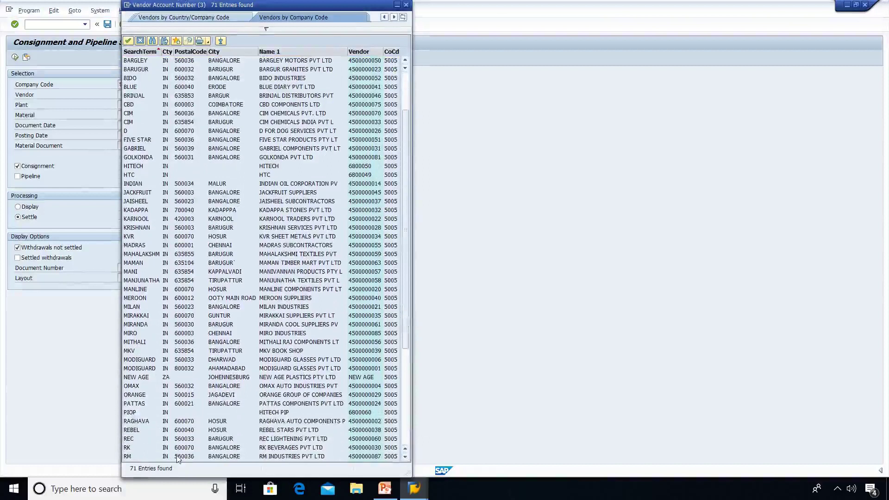
{"action": "double_click", "coordinate": [177, 457]}
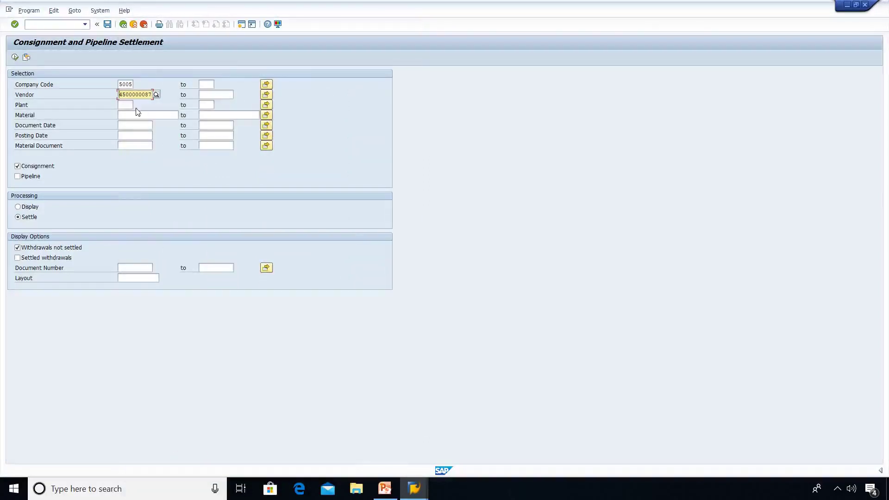
{"action": "left_click", "coordinate": [129, 106]}
{"action": "type", "text": "be1"}
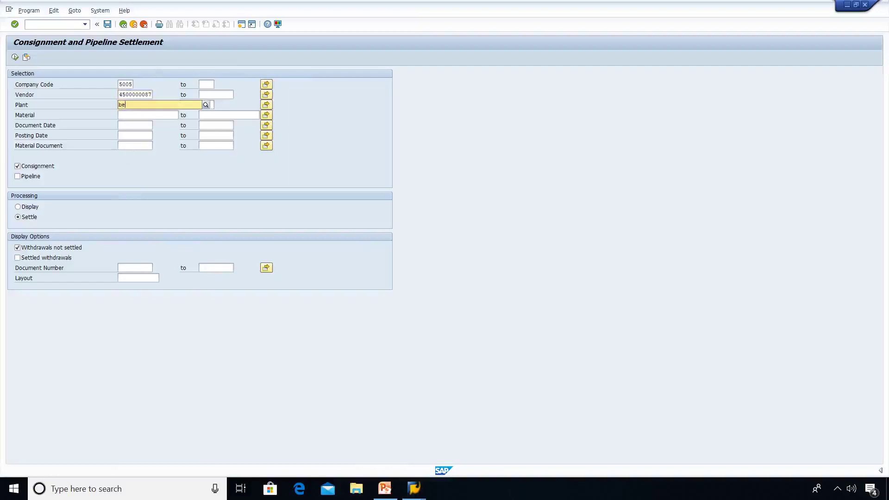
{"action": "left_click", "coordinate": [141, 122]}
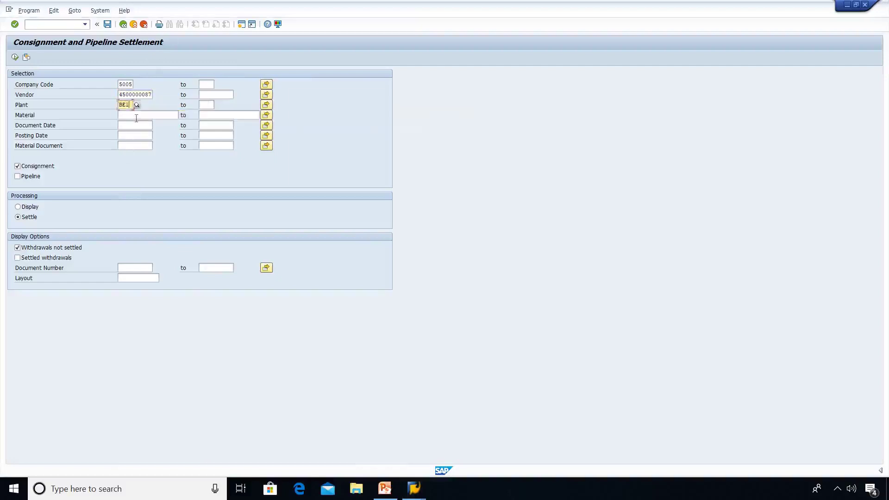
{"action": "left_click", "coordinate": [136, 116]}
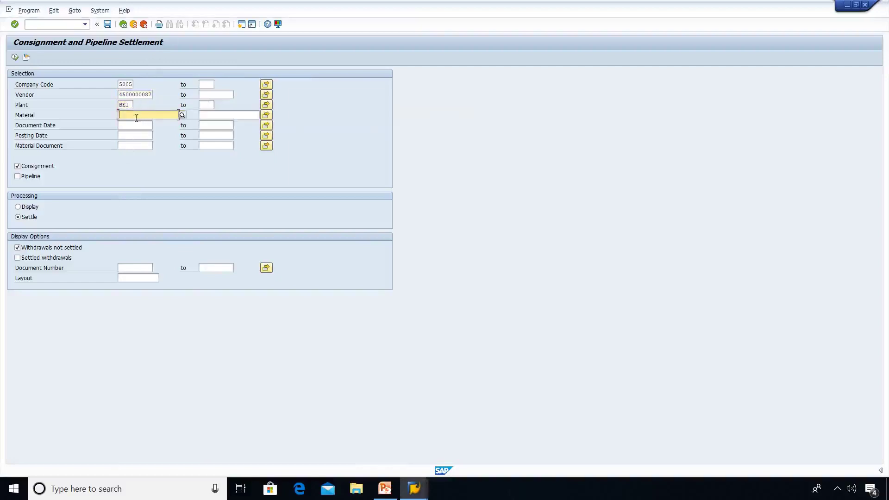
{"action": "key", "text": "F4"}
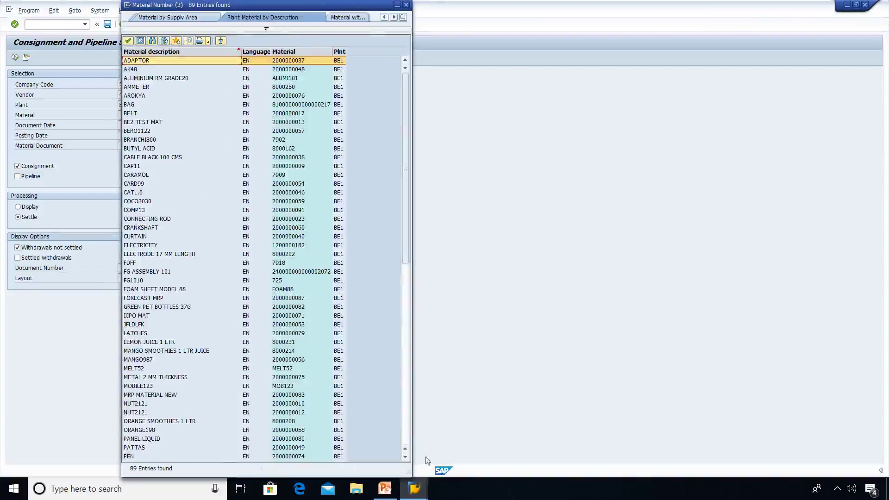
{"action": "scroll", "coordinate": [407, 455], "scroll_direction": "down", "scroll_amount": 3}
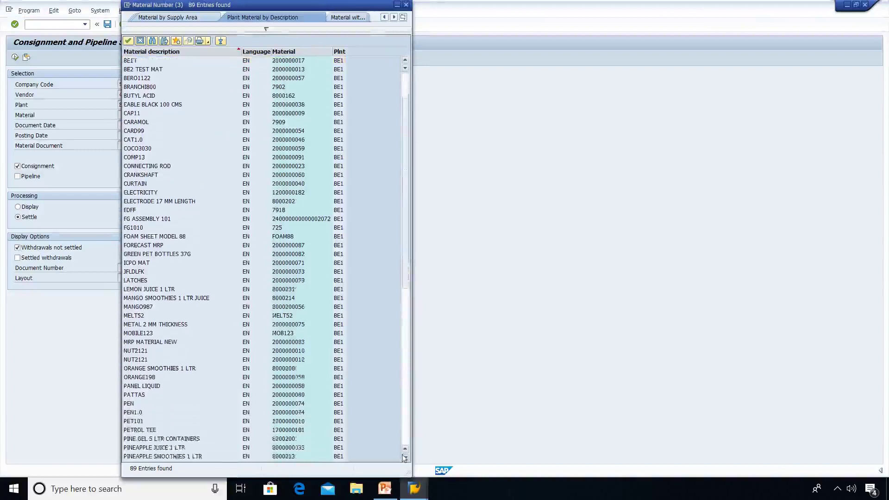
{"action": "left_click", "coordinate": [169, 439]}
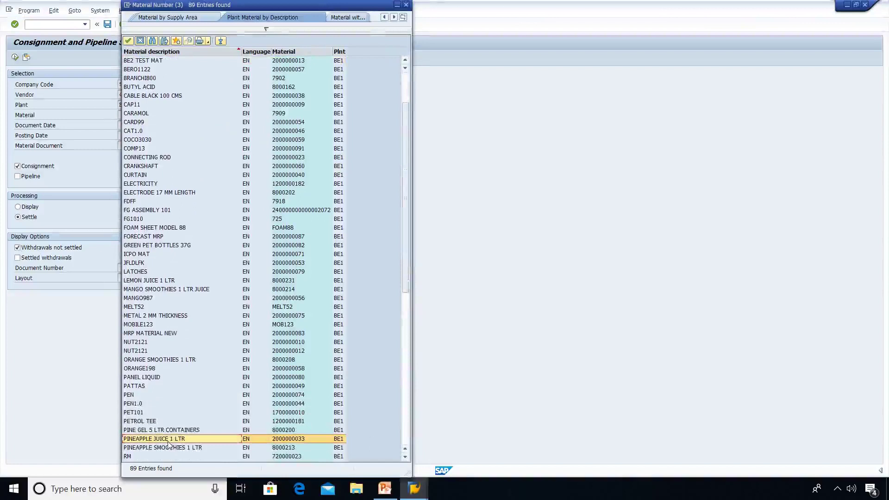
{"action": "double_click", "coordinate": [168, 441]}
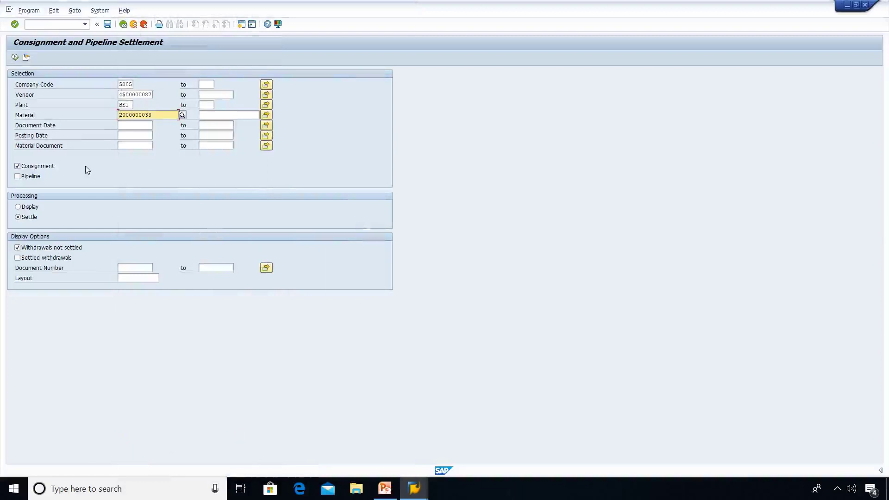
Run the MRKO settlement, producing document 800000042 for 55 PC worth 550.00 INR.
{"action": "left_click", "coordinate": [16, 58]}
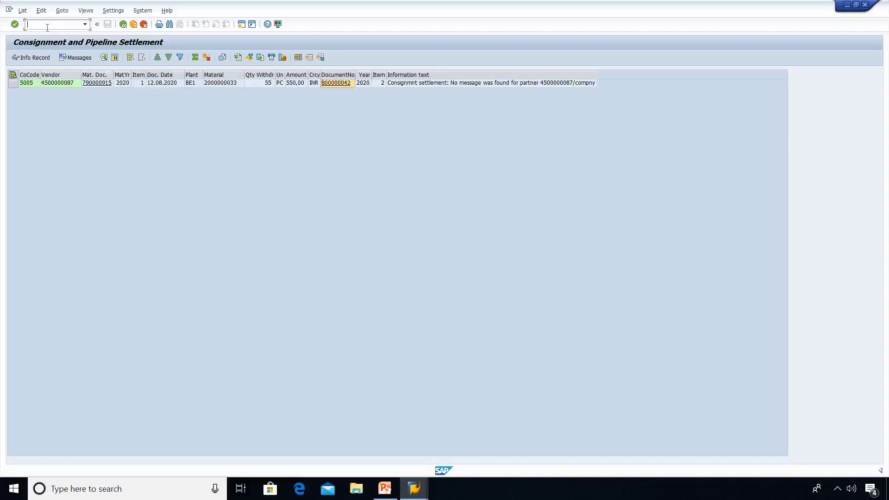
{"action": "type", "text": "nmmbe"}
{"action": "key", "text": "Return"}
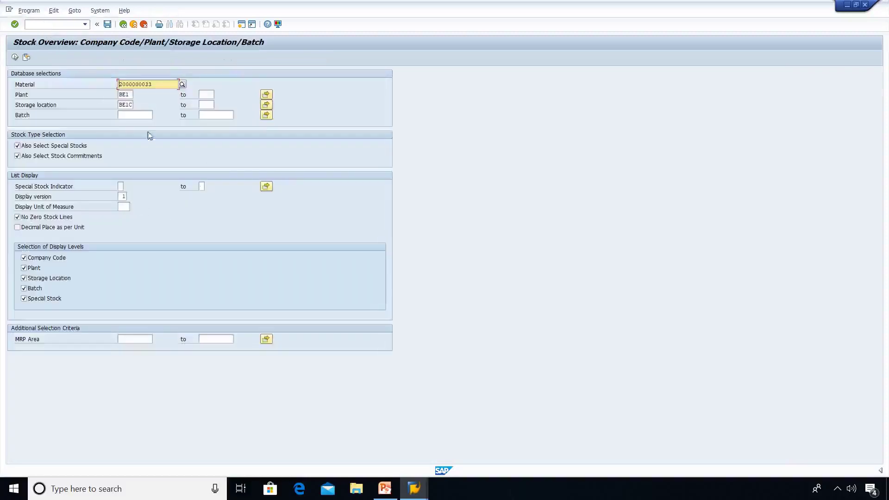
{"action": "left_click", "coordinate": [129, 104]}
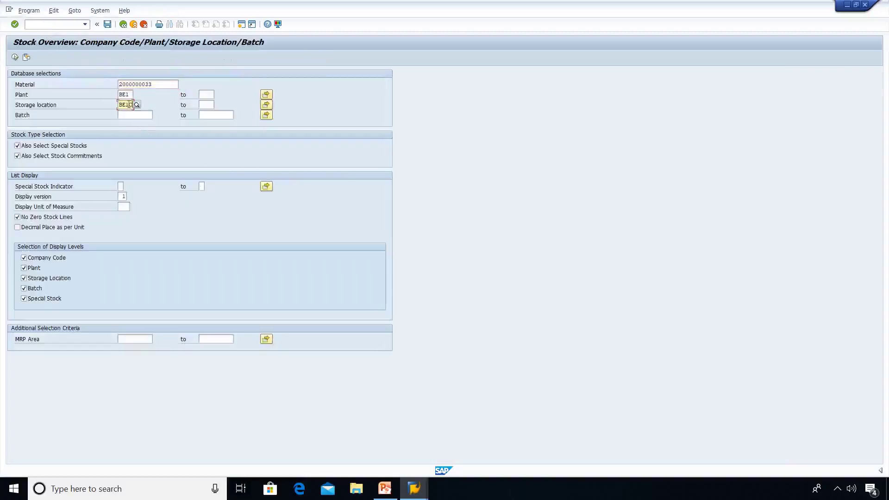
{"action": "key", "text": "BackSpace"}
{"action": "key", "text": "BackSpace"}
{"action": "key", "text": "BackSpace"}
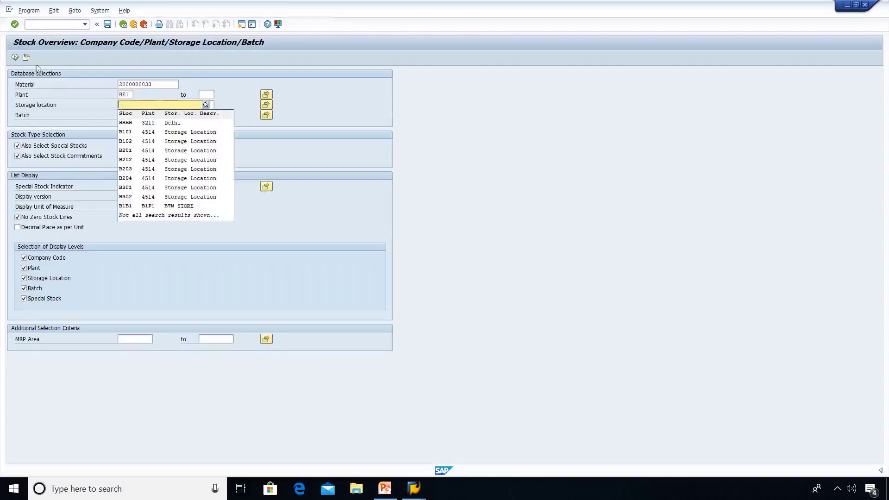
{"action": "left_click", "coordinate": [15, 57]}
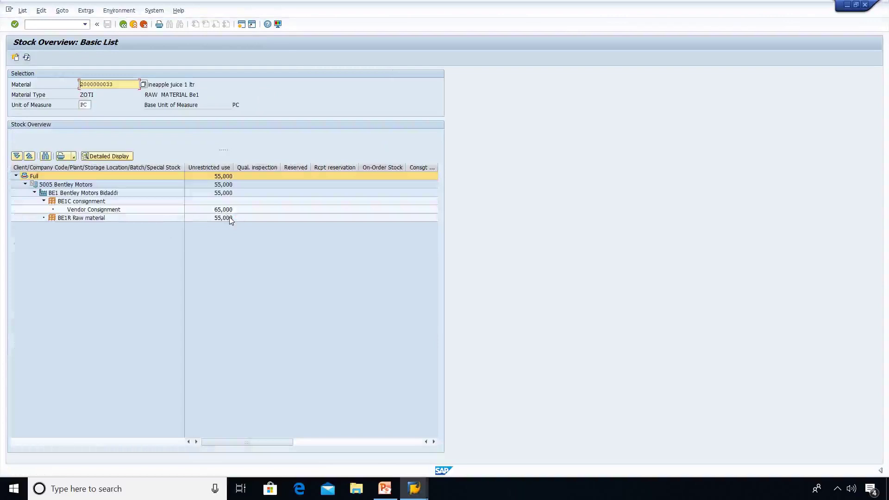
{"action": "left_click", "coordinate": [229, 218]}
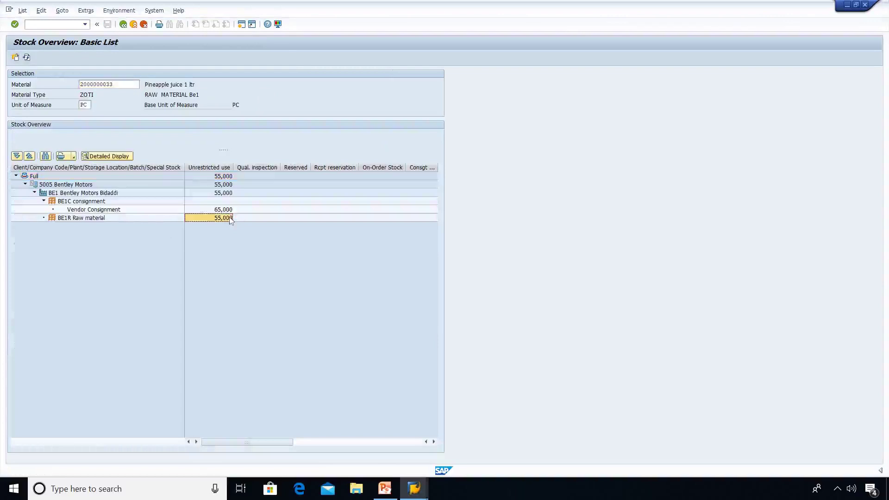